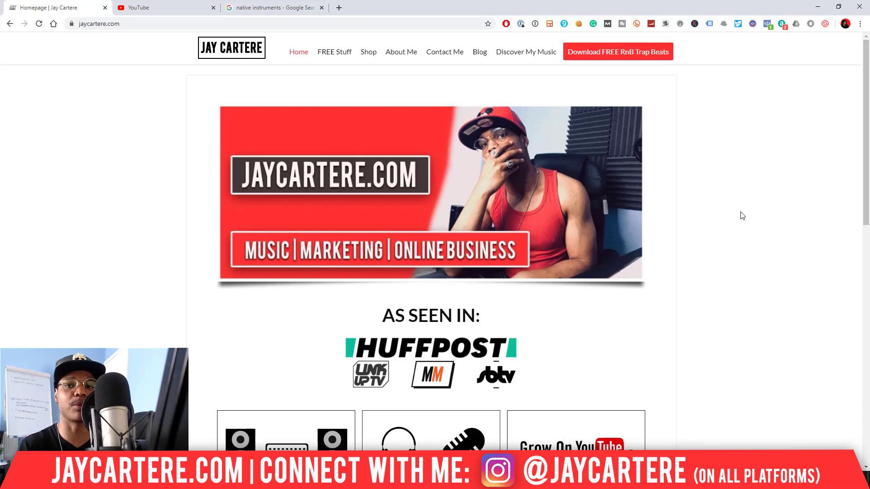
Step: Open the official Native Instruments website from the existing Google results for "native instruments"
{"action": "left_click", "coordinate": [313, 11]}
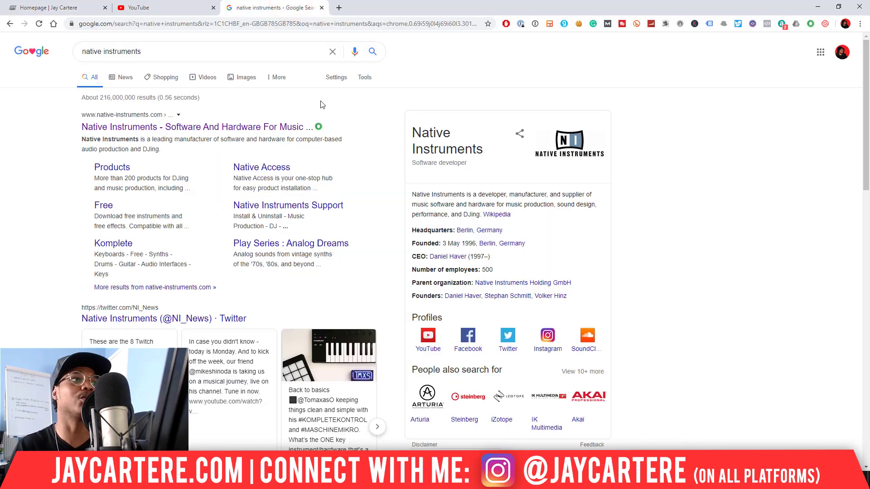
{"action": "left_click", "coordinate": [267, 126]}
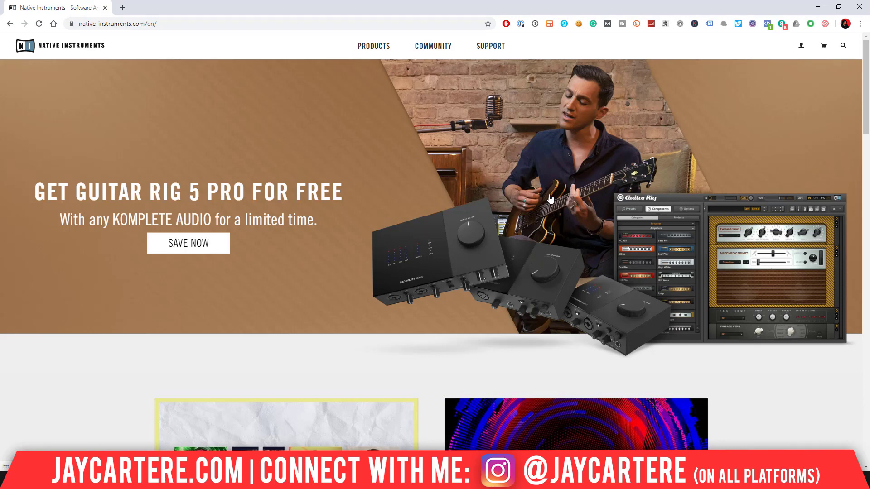
Step: Browse the home page to the Featured Products section and open the full product catalog in a new tab
{"action": "scroll", "coordinate": [550, 199], "scroll_direction": "down", "scroll_amount": 2}
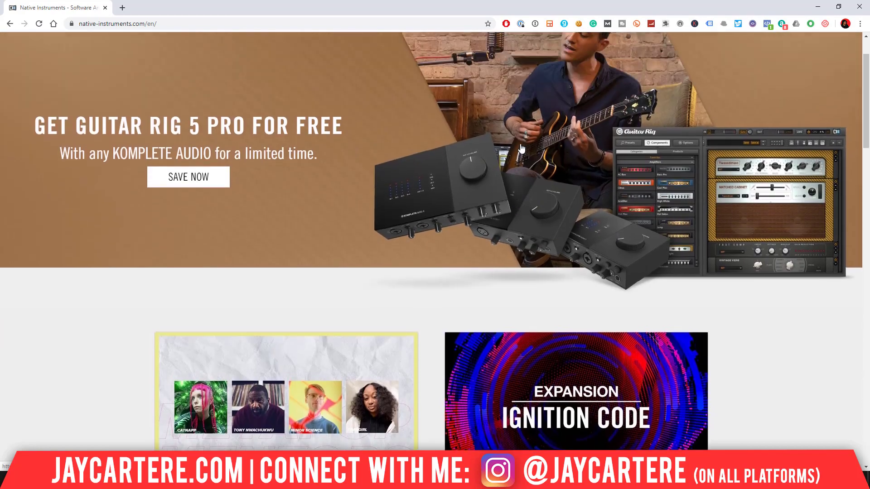
{"action": "scroll", "coordinate": [521, 149], "scroll_direction": "up", "scroll_amount": 2}
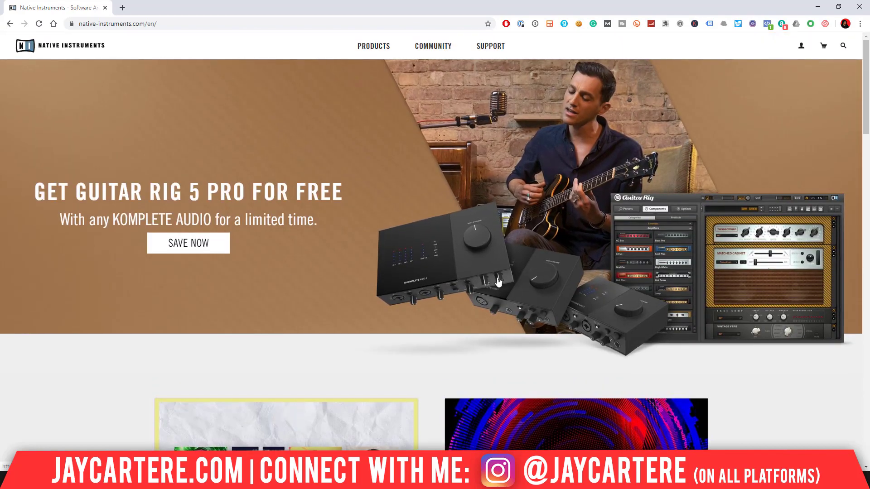
{"action": "scroll", "coordinate": [498, 282], "scroll_direction": "down", "scroll_amount": 20}
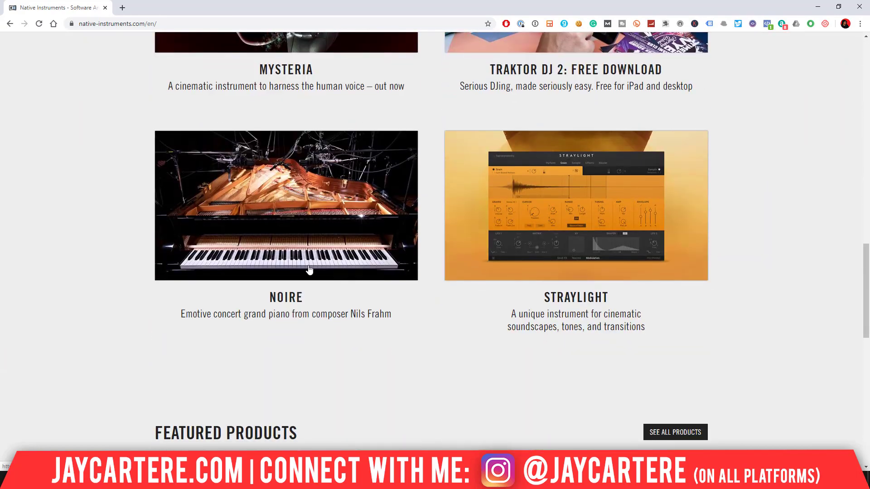
{"action": "scroll", "coordinate": [428, 181], "scroll_direction": "up", "scroll_amount": 10}
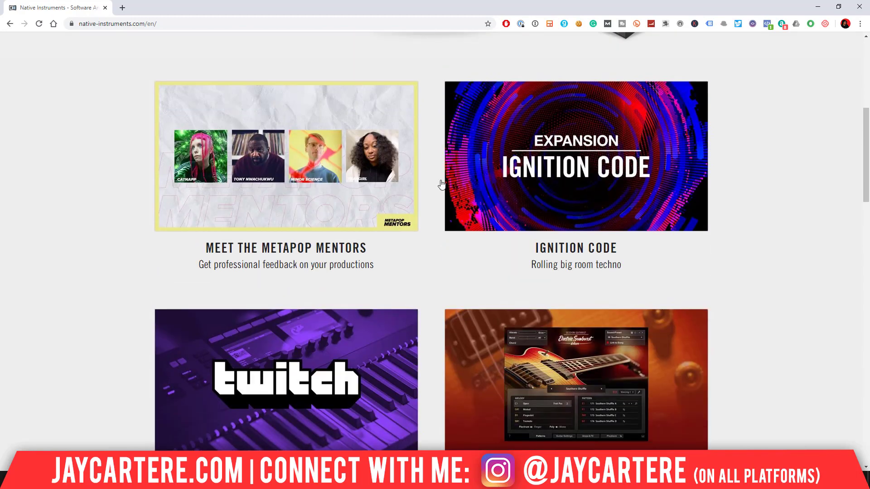
{"action": "scroll", "coordinate": [444, 183], "scroll_direction": "up", "scroll_amount": 1}
{"action": "scroll", "coordinate": [460, 184], "scroll_direction": "down", "scroll_amount": 15}
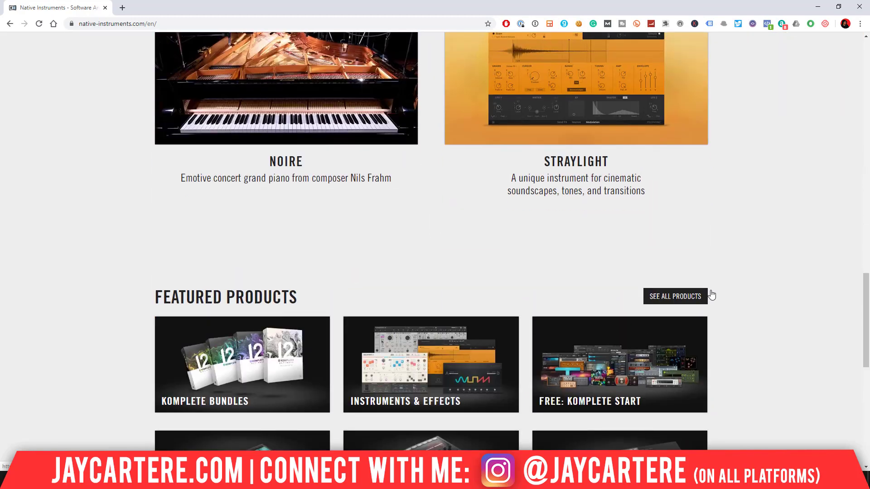
{"action": "scroll", "coordinate": [437, 342], "scroll_direction": "down", "scroll_amount": 3}
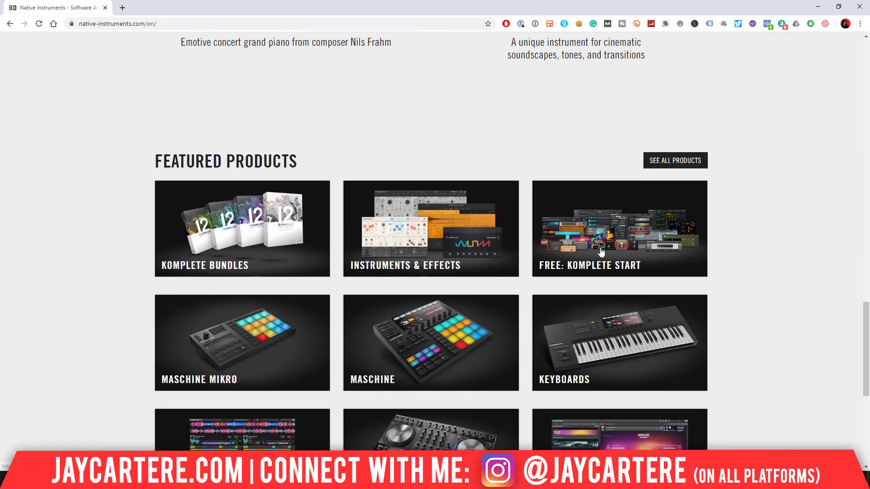
{"action": "right_click", "coordinate": [678, 163]}
{"action": "left_click", "coordinate": [700, 168]}
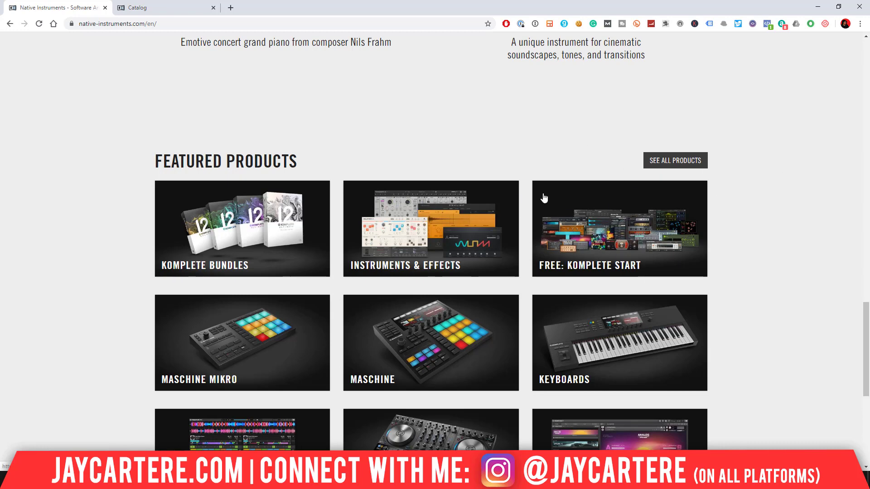
Step: Open the Free: Komplete Start and Kontakt 6 featured product pages, each in its own new tab
{"action": "right_click", "coordinate": [589, 219]}
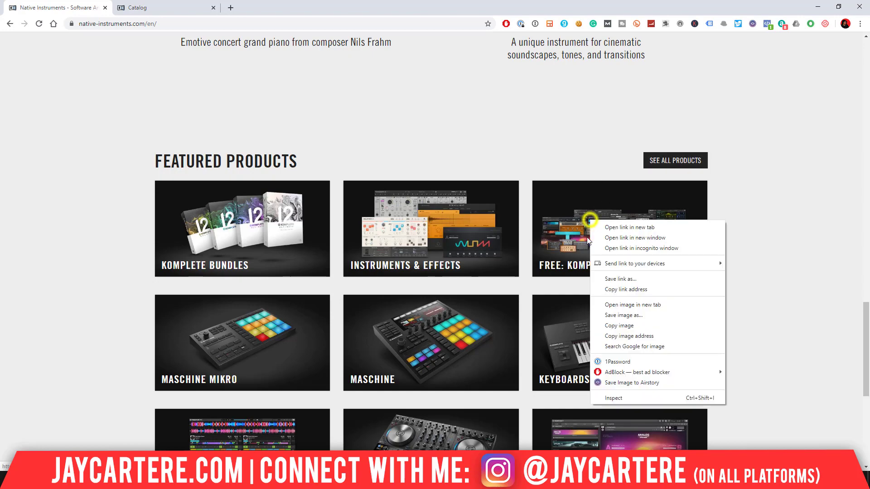
{"action": "left_click", "coordinate": [612, 227]}
{"action": "scroll", "coordinate": [725, 234], "scroll_direction": "down", "scroll_amount": 7}
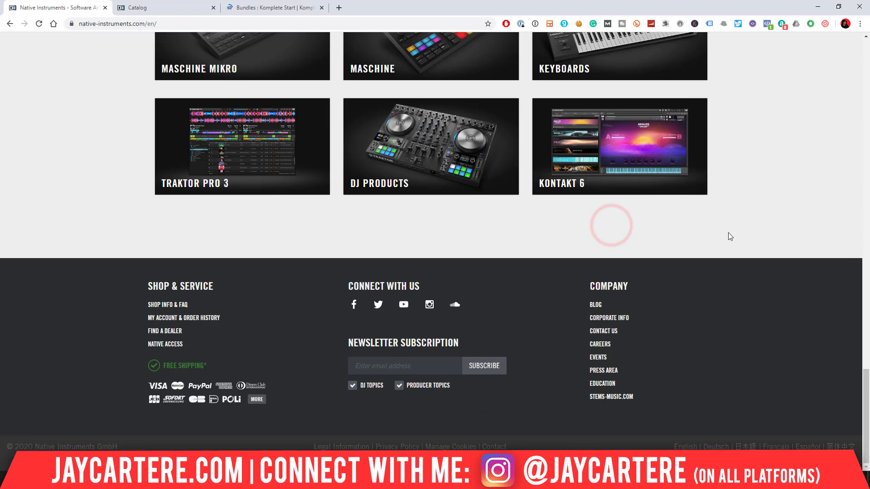
{"action": "right_click", "coordinate": [575, 141]}
{"action": "left_click", "coordinate": [597, 149]}
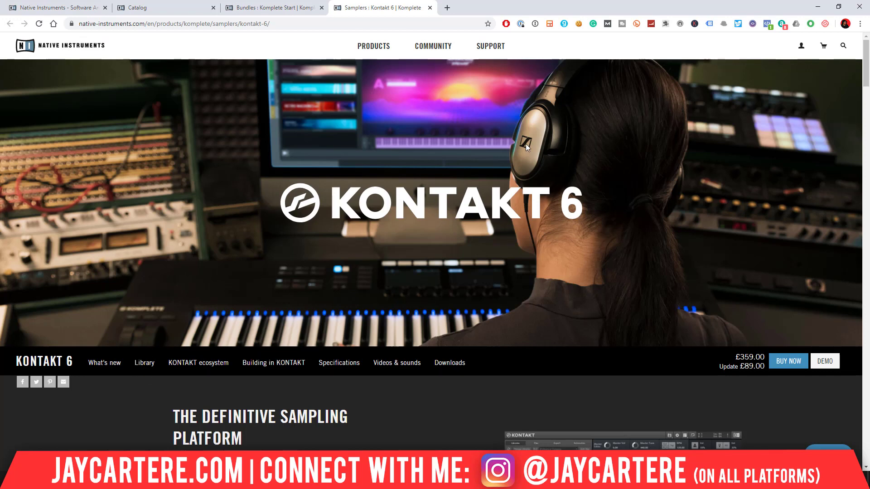
Step: Search the site's products for "kontak", open the Kontakt 6 Player page and review its description
{"action": "left_click", "coordinate": [843, 46]}
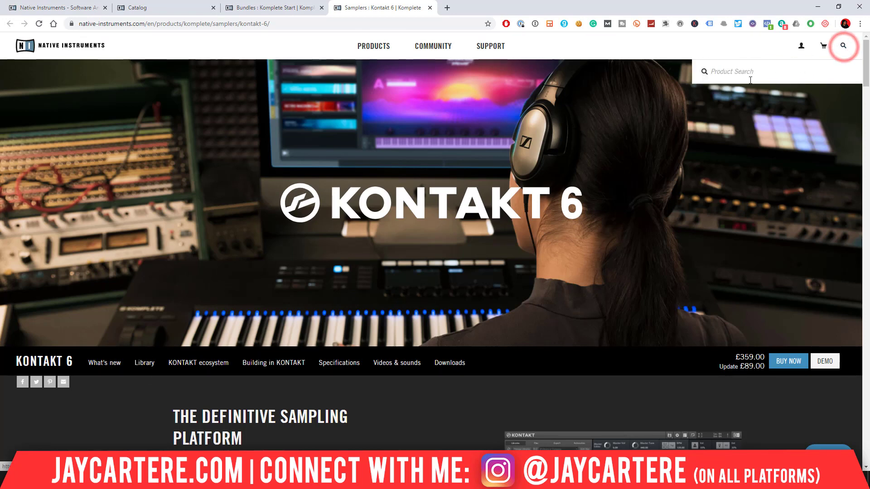
{"action": "type", "text": "kontak"}
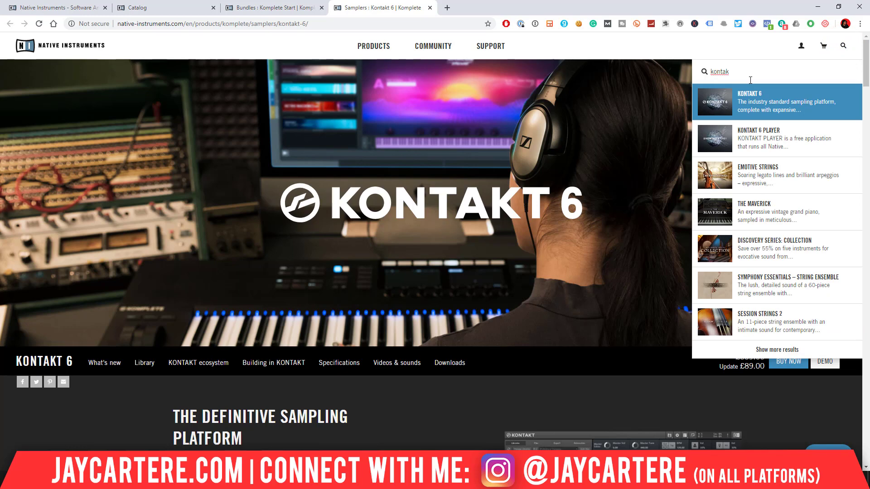
{"action": "left_click", "coordinate": [749, 132]}
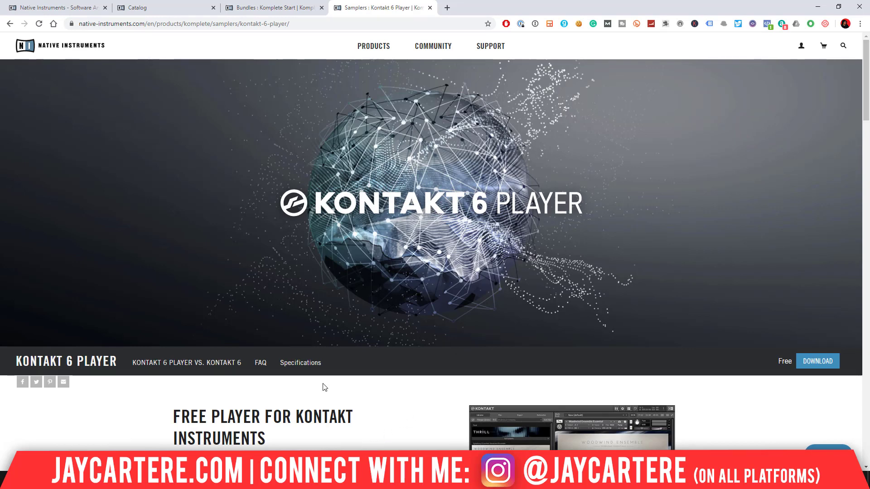
{"action": "scroll", "coordinate": [325, 385], "scroll_direction": "down", "scroll_amount": 5}
{"action": "scroll", "coordinate": [371, 265], "scroll_direction": "down", "scroll_amount": 5}
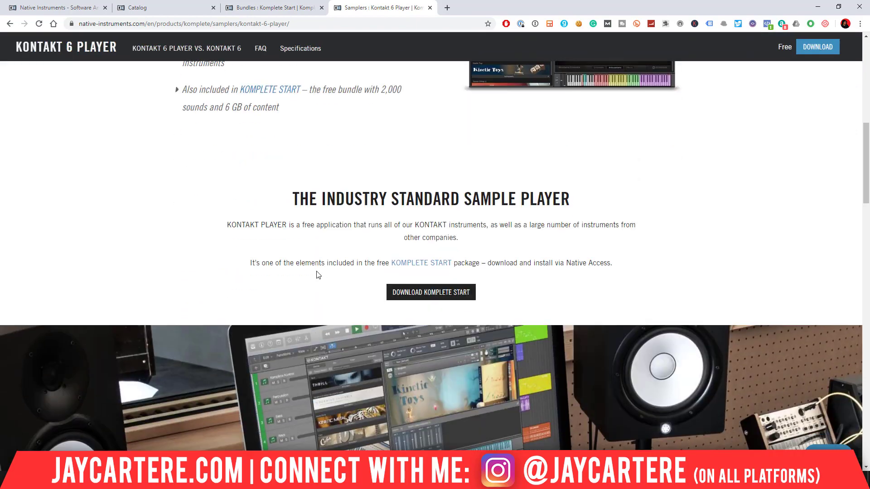
{"action": "scroll", "coordinate": [317, 274], "scroll_direction": "up", "scroll_amount": 5}
{"action": "scroll", "coordinate": [335, 272], "scroll_direction": "down", "scroll_amount": 2}
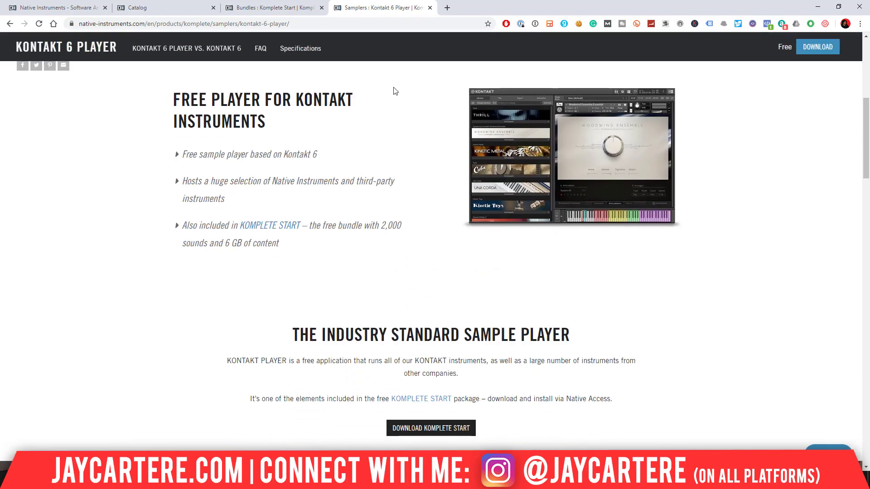
Step: Review the Free Production Suite feature list on the Komplete Start page
{"action": "left_click", "coordinate": [272, 8]}
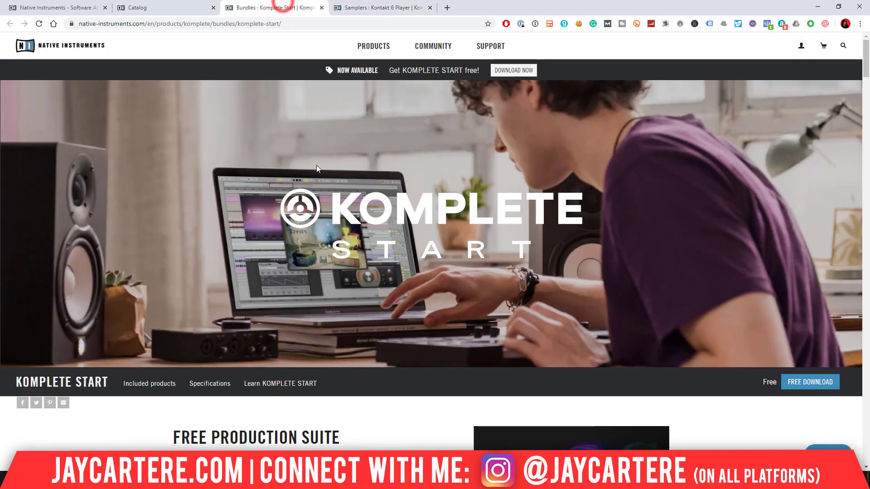
{"action": "scroll", "coordinate": [432, 110], "scroll_direction": "down", "scroll_amount": 5}
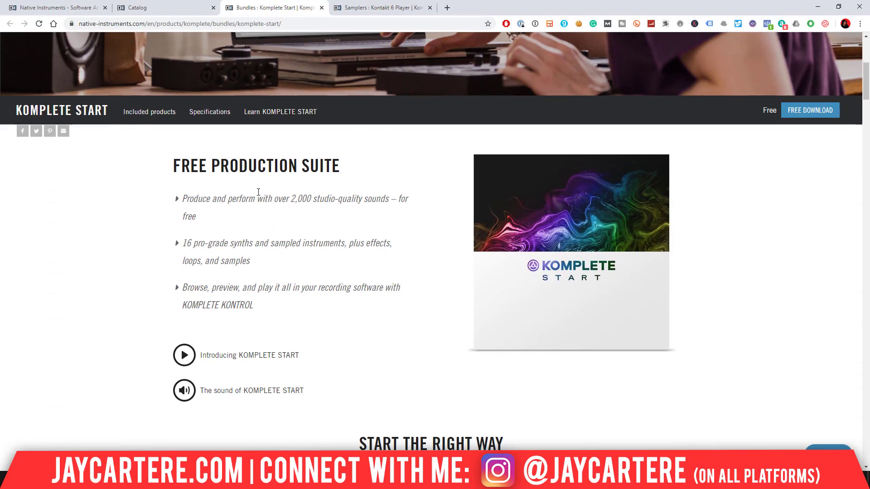
{"action": "double_click", "coordinate": [293, 198]}
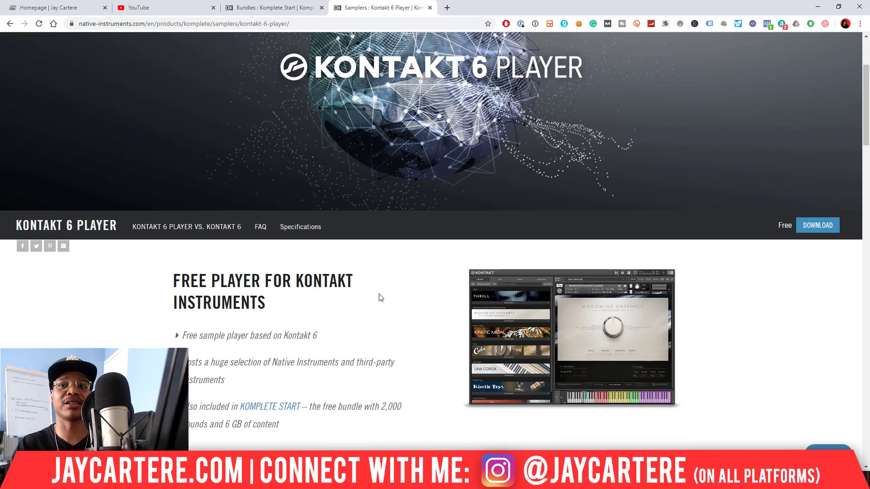
Step: Open the free download pages for Kontakt 6 Player and Komplete Start and compare the two
{"action": "left_click", "coordinate": [821, 229]}
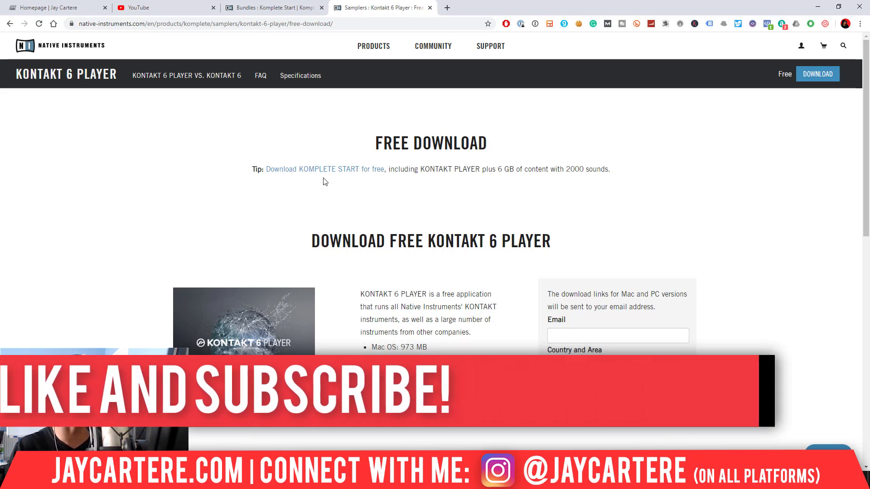
{"action": "left_click", "coordinate": [333, 167]}
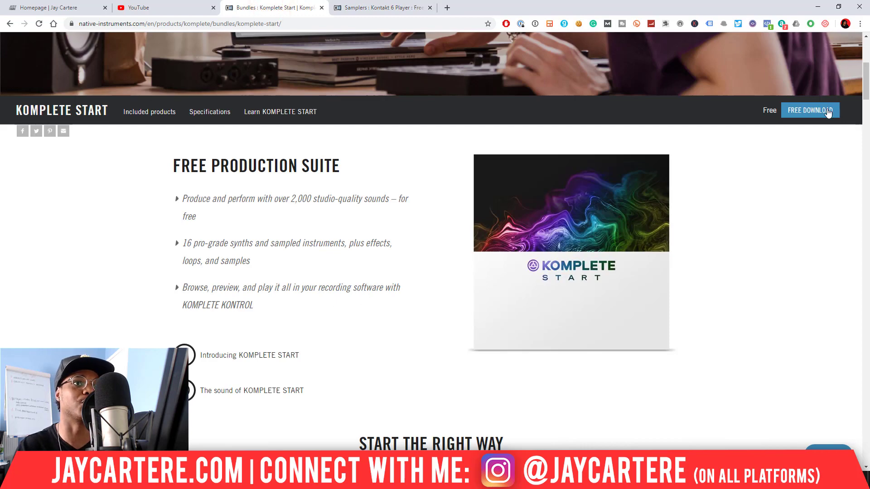
{"action": "left_click", "coordinate": [808, 108]}
{"action": "scroll", "coordinate": [240, 249], "scroll_direction": "down", "scroll_amount": 4}
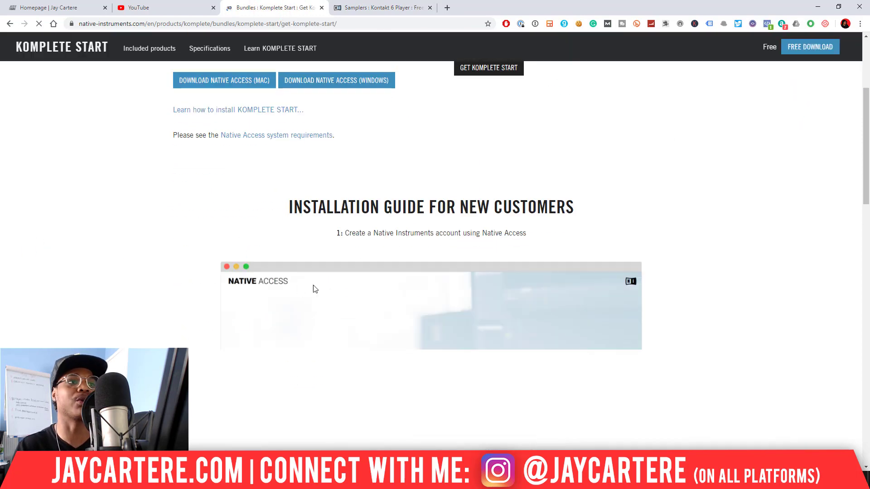
{"action": "key", "text": "ctrl+Tab"}
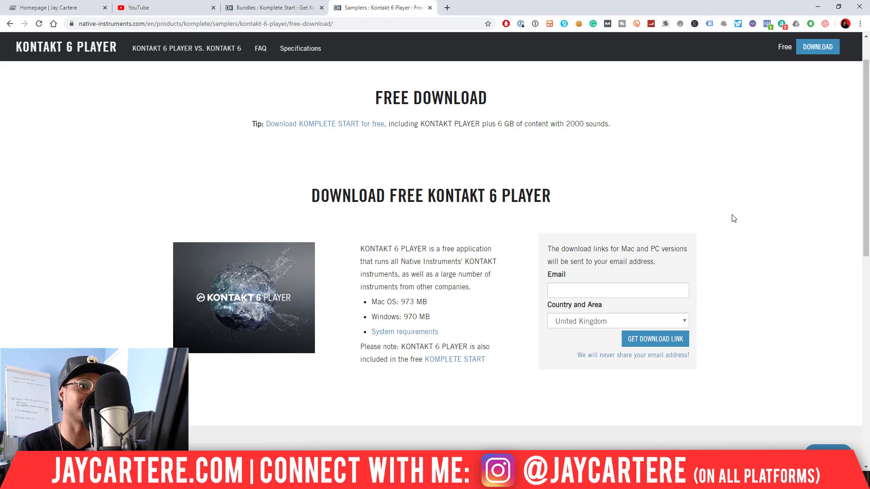
{"action": "key", "text": "ctrl+shift+Tab"}
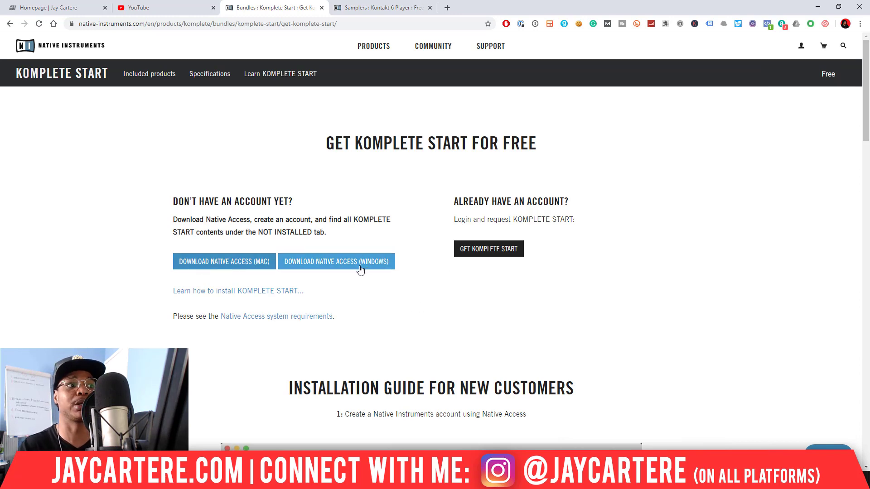
Step: Examine the Komplete Start installation guide for new customers, from creating a Native Access account to launching Komplete Kontrol
{"action": "scroll", "coordinate": [416, 276], "scroll_direction": "down", "scroll_amount": 5}
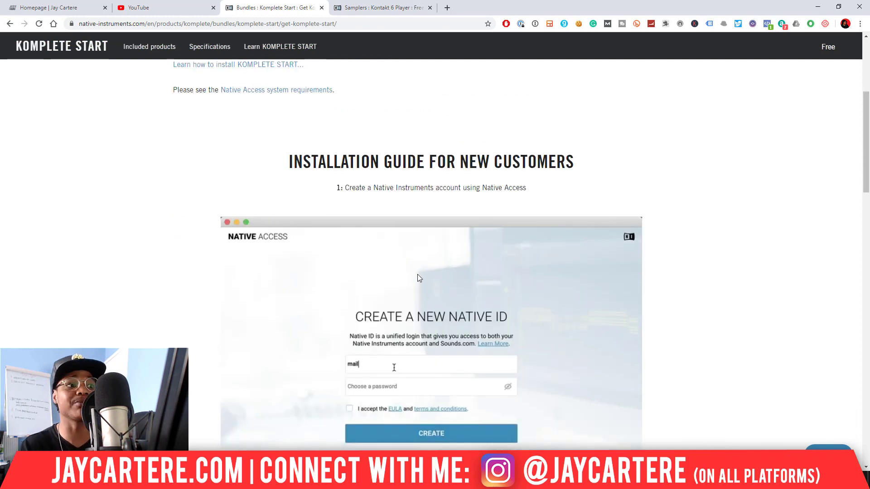
{"action": "scroll", "coordinate": [725, 295], "scroll_direction": "down", "scroll_amount": 1}
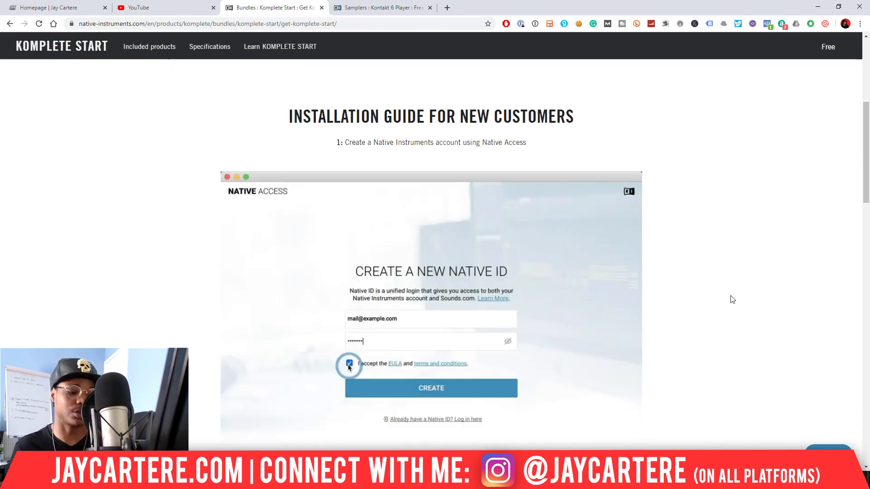
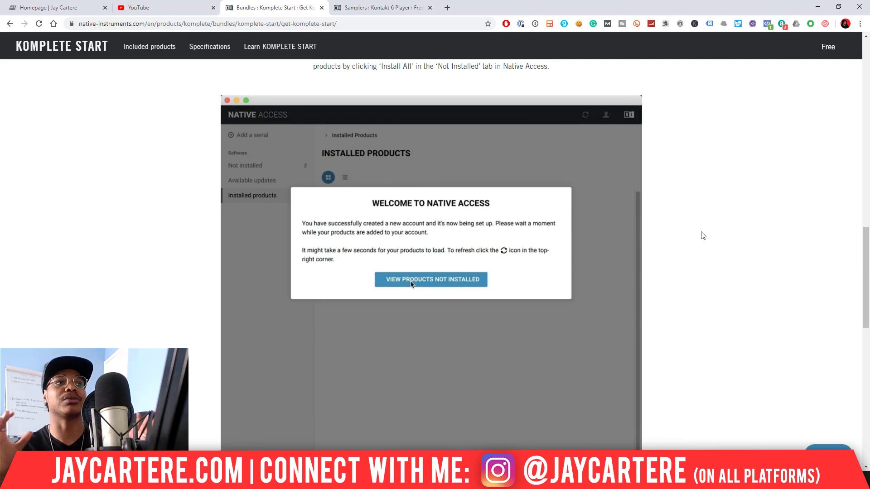
{"action": "left_click", "coordinate": [412, 281]}
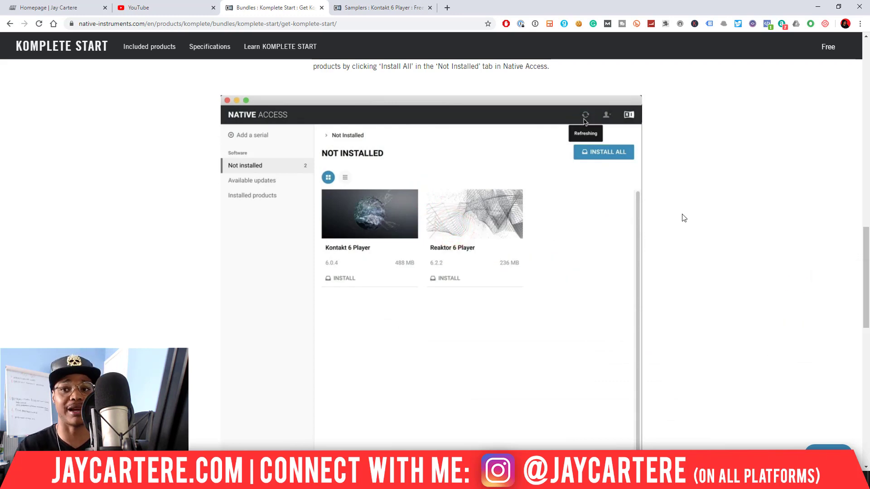
{"action": "scroll", "coordinate": [702, 222], "scroll_direction": "down", "scroll_amount": 3}
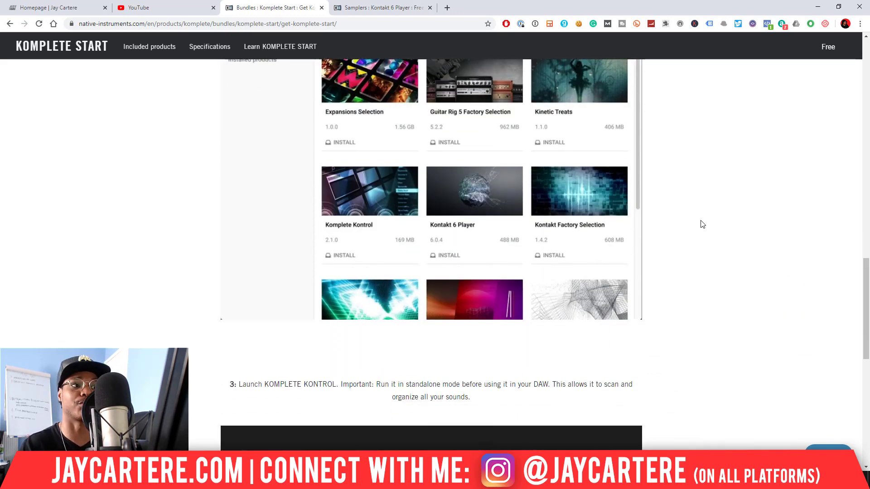
{"action": "scroll", "coordinate": [702, 224], "scroll_direction": "down", "scroll_amount": 4}
{"action": "scroll", "coordinate": [703, 226], "scroll_direction": "down", "scroll_amount": 5}
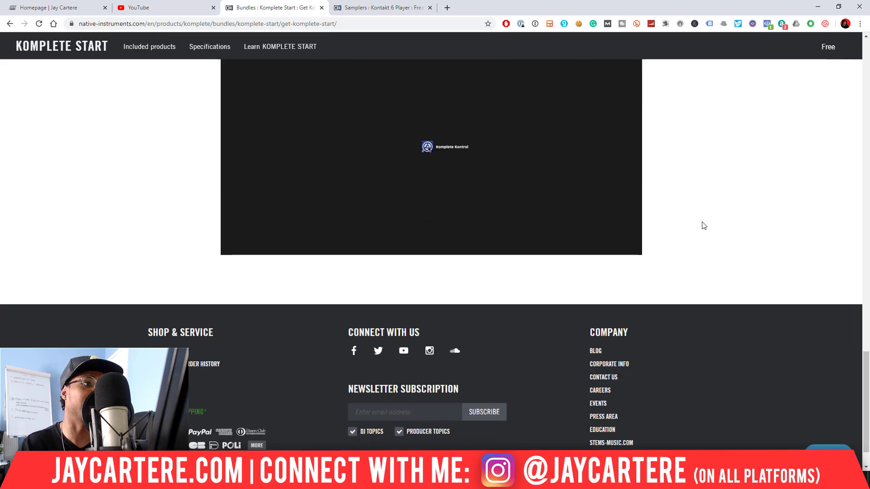
{"action": "scroll", "coordinate": [704, 226], "scroll_direction": "up", "scroll_amount": 5}
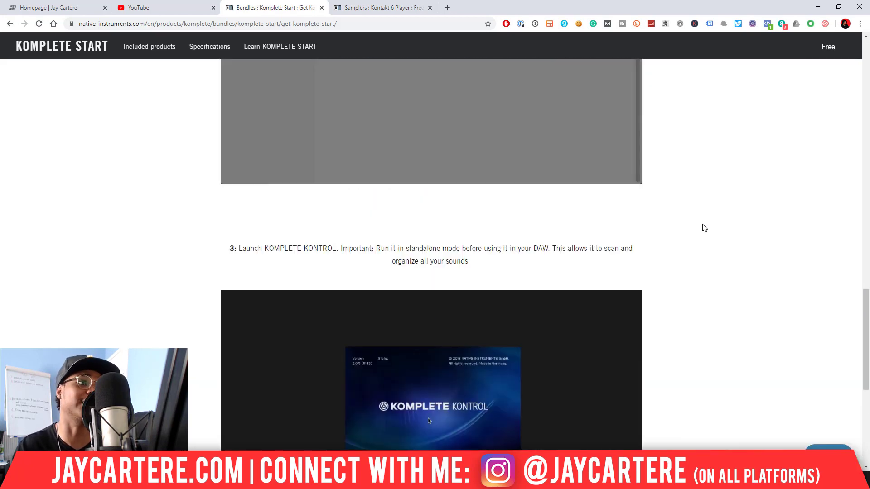
{"action": "scroll", "coordinate": [704, 228], "scroll_direction": "up", "scroll_amount": 3}
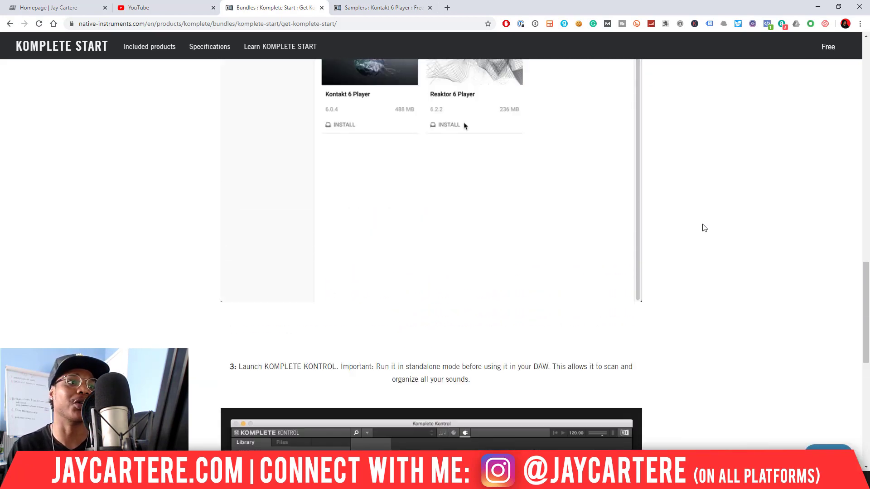
{"action": "scroll", "coordinate": [704, 228], "scroll_direction": "up", "scroll_amount": 15}
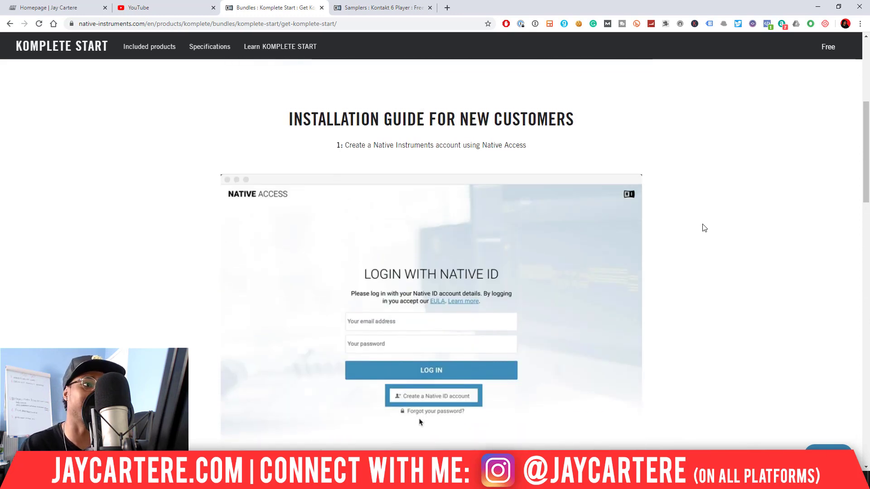
{"action": "scroll", "coordinate": [705, 228], "scroll_direction": "up", "scroll_amount": 1}
{"action": "scroll", "coordinate": [704, 228], "scroll_direction": "down", "scroll_amount": 5}
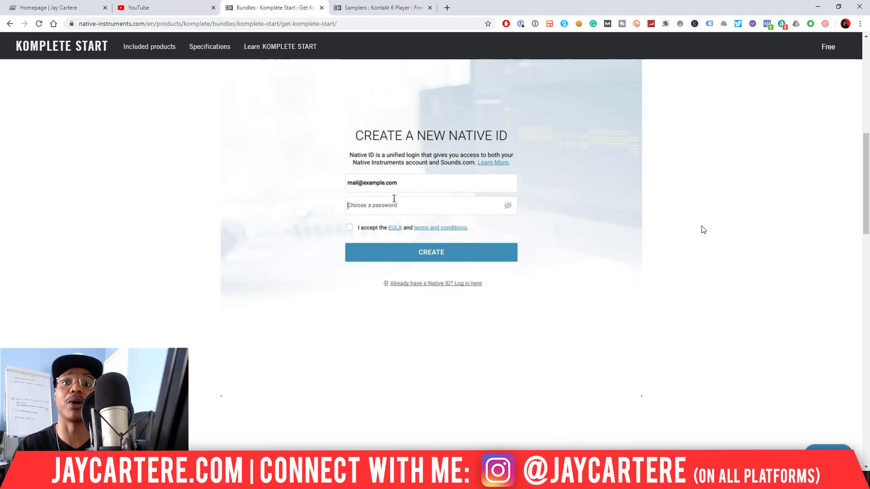
Step: Review step 2 of the Komplete Start guide on installing all included products through Native Access
{"action": "scroll", "coordinate": [704, 229], "scroll_direction": "down", "scroll_amount": 7}
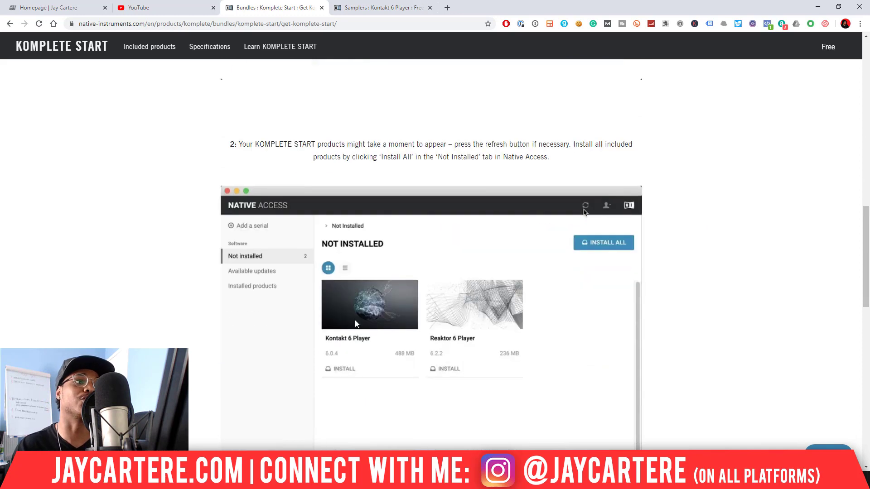
{"action": "scroll", "coordinate": [446, 304], "scroll_direction": "down", "scroll_amount": 2}
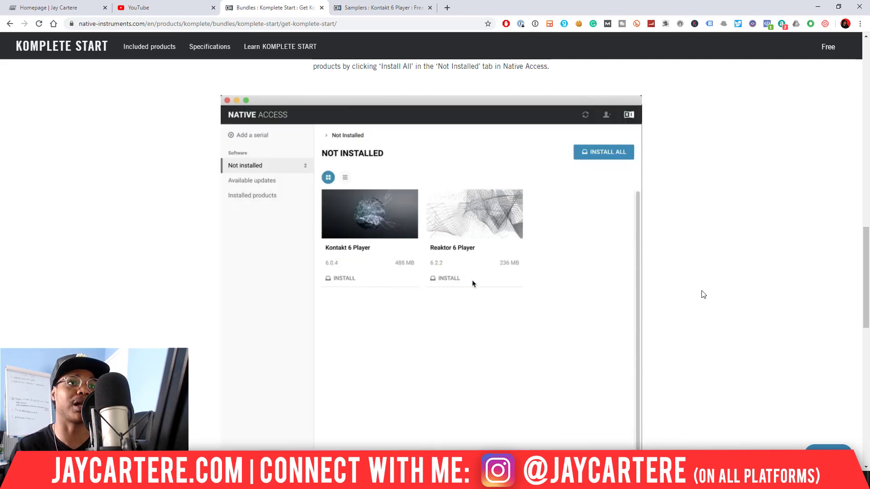
{"action": "scroll", "coordinate": [703, 292], "scroll_direction": "down", "scroll_amount": 1}
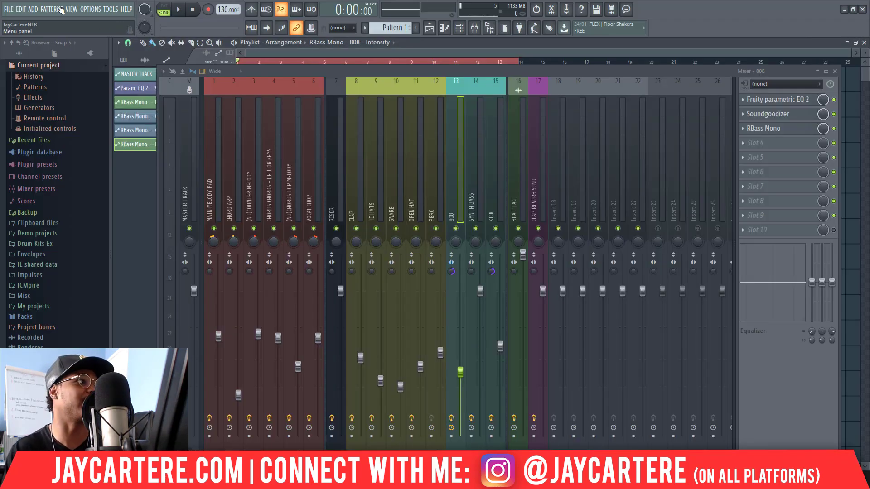
Step: Switch to FL Studio and open the Plugin Manager
{"action": "left_click", "coordinate": [73, 9]}
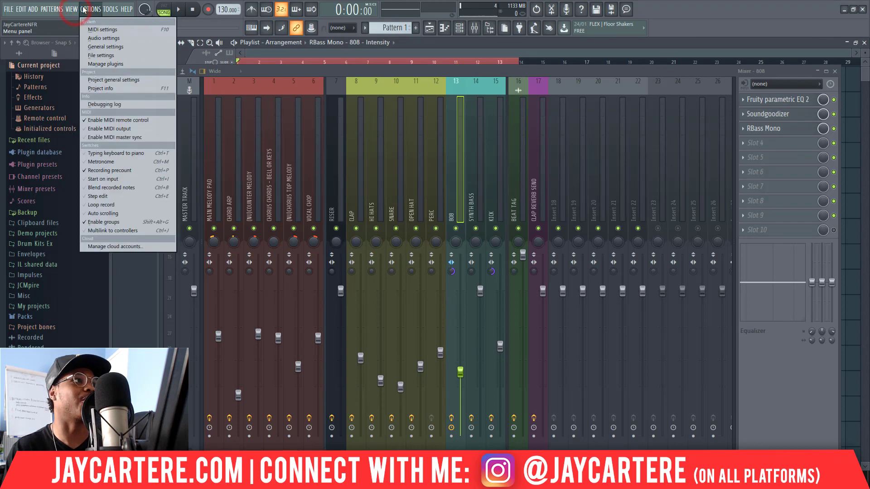
{"action": "left_click", "coordinate": [71, 10]}
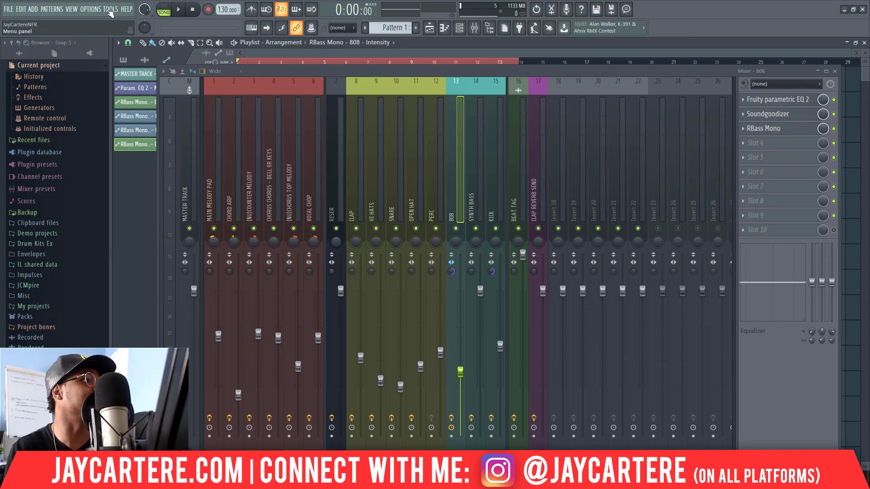
{"action": "left_click", "coordinate": [92, 10]}
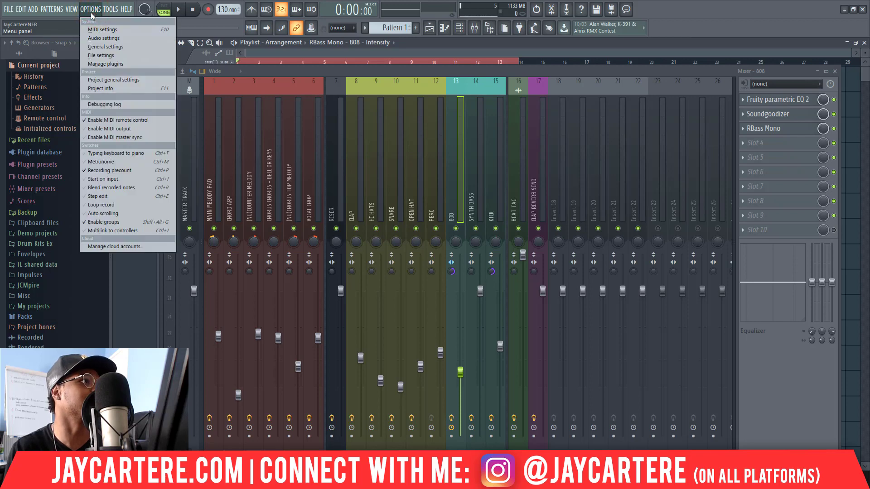
{"action": "left_click", "coordinate": [105, 64]}
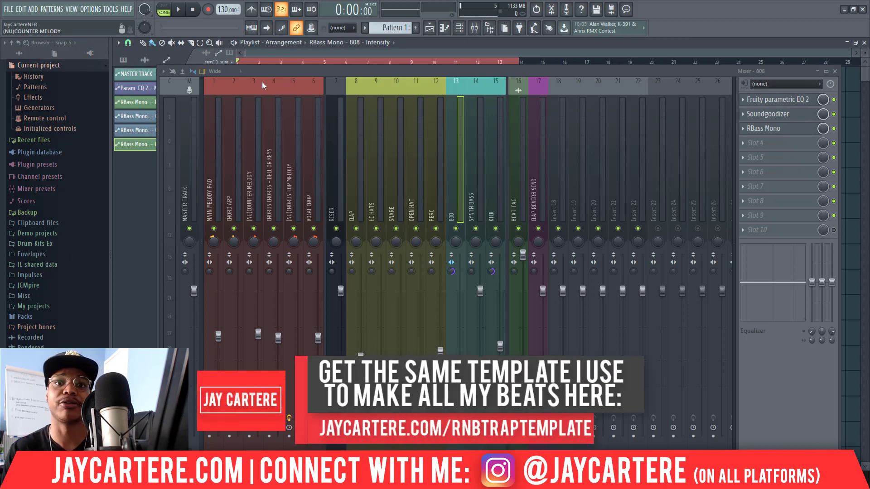
{"action": "mouse_move", "coordinate": [282, 67]}
{"action": "left_mouse_down"}
{"action": "mouse_move", "coordinate": [281, 162]}
{"action": "mouse_move", "coordinate": [266, 73]}
{"action": "mouse_move", "coordinate": [276, 67]}
{"action": "left_mouse_up"}
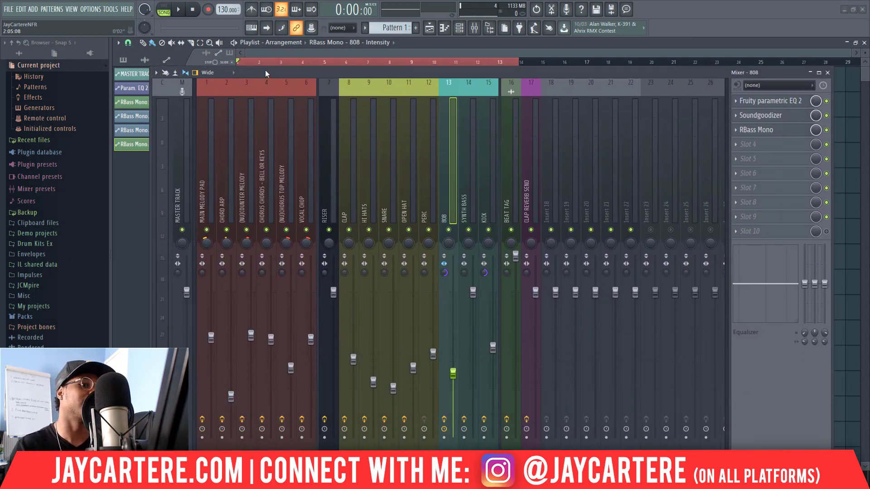
{"action": "left_click", "coordinate": [166, 73]}
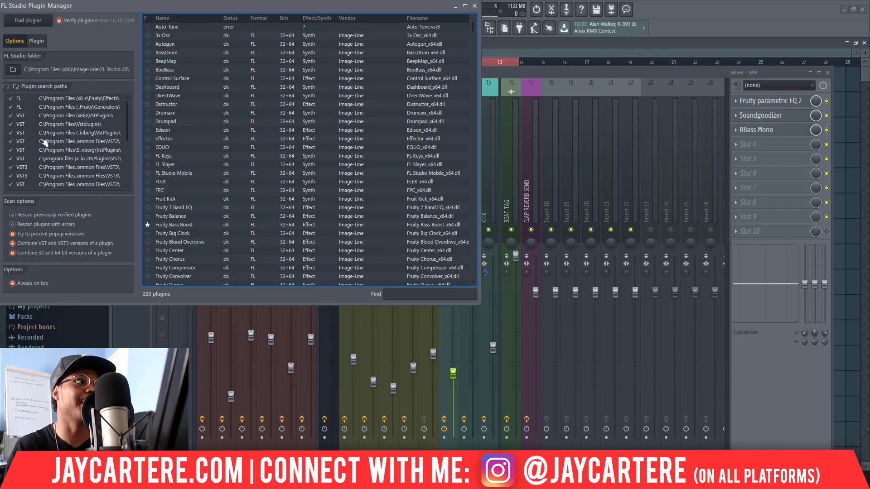
Step: Review the plugin search paths and browse the folders available for a new path, cancelling without adding one
{"action": "scroll", "coordinate": [95, 156], "scroll_direction": "down", "scroll_amount": 2}
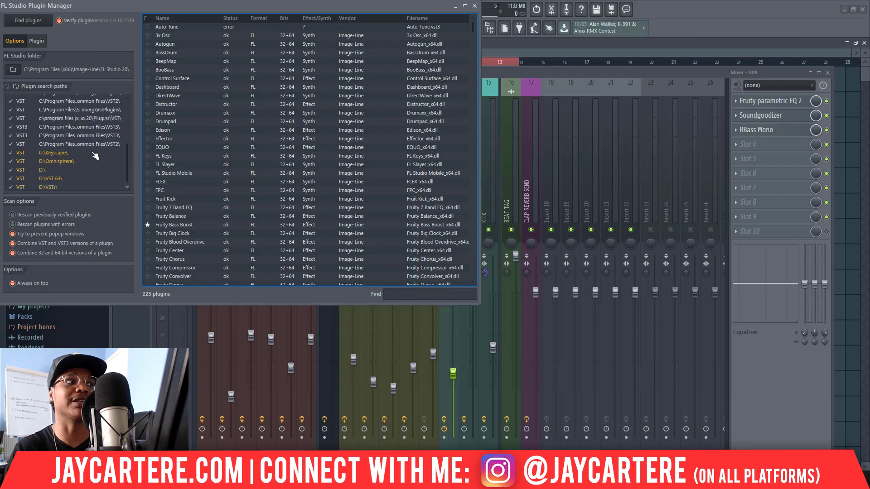
{"action": "scroll", "coordinate": [95, 156], "scroll_direction": "up", "scroll_amount": 4}
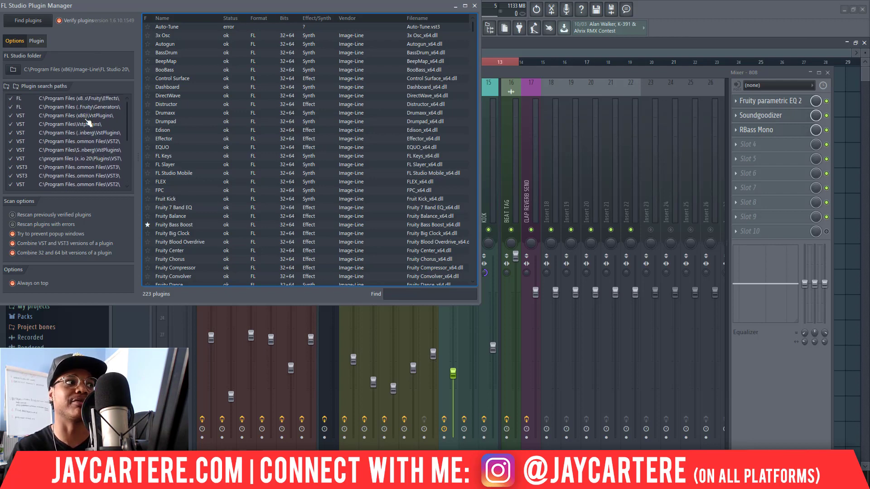
{"action": "scroll", "coordinate": [89, 123], "scroll_direction": "down", "scroll_amount": 2}
{"action": "scroll", "coordinate": [20, 144], "scroll_direction": "up", "scroll_amount": 2}
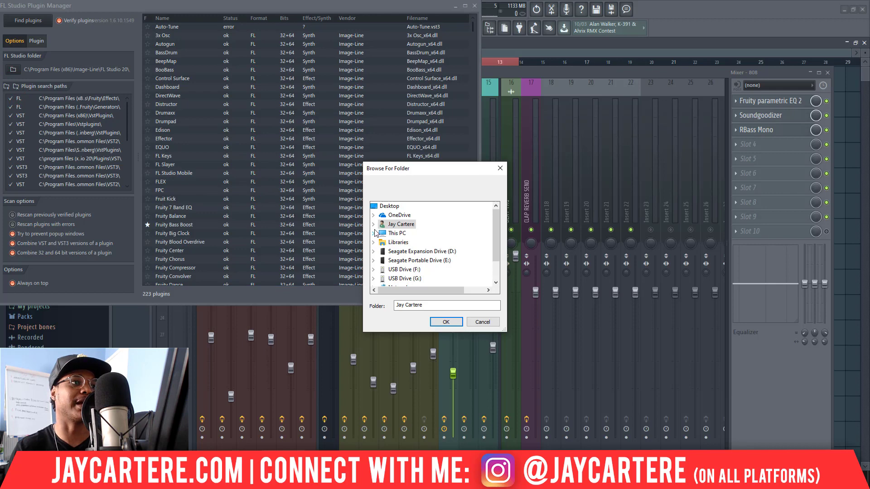
{"action": "scroll", "coordinate": [381, 252], "scroll_direction": "down", "scroll_amount": 1}
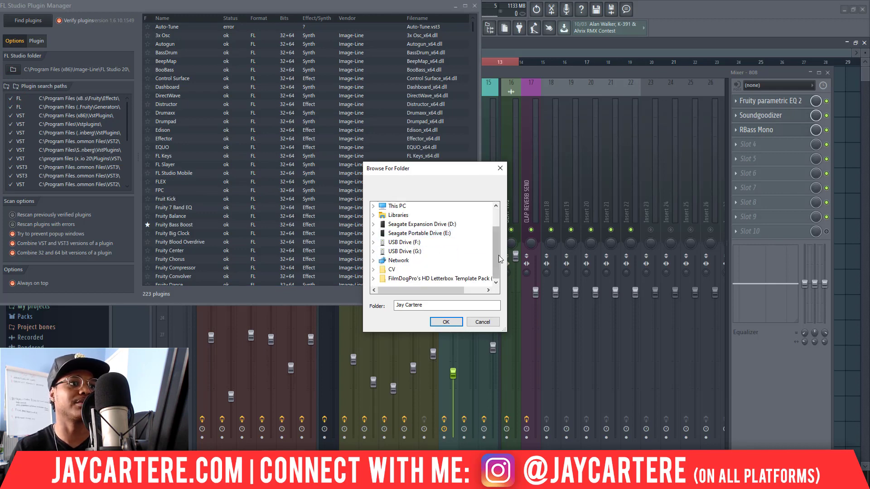
{"action": "left_click", "coordinate": [500, 168]}
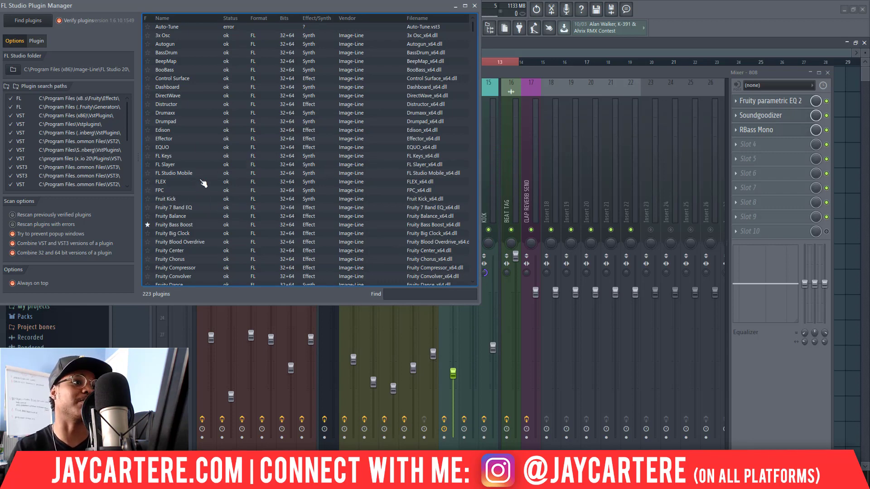
Step: Look through the list of installed plugins for Kontakt
{"action": "scroll", "coordinate": [203, 183], "scroll_direction": "down", "scroll_amount": 20}
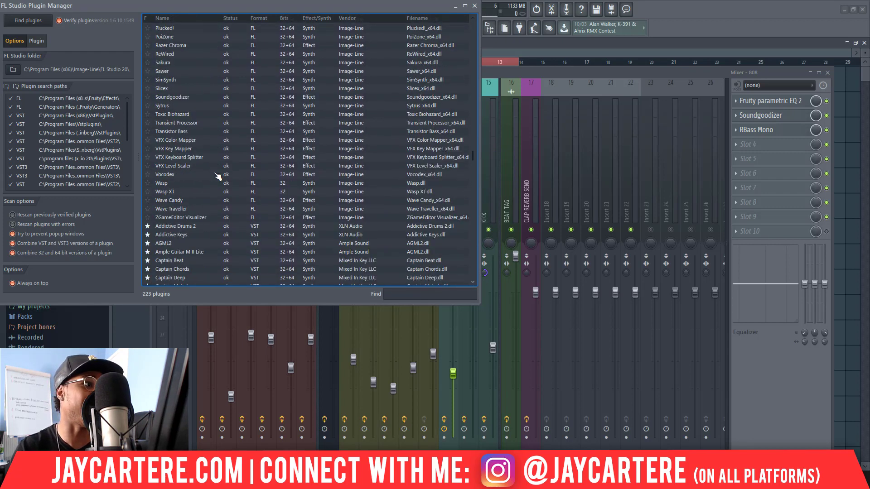
{"action": "scroll", "coordinate": [218, 177], "scroll_direction": "down", "scroll_amount": 3}
{"action": "scroll", "coordinate": [189, 197], "scroll_direction": "down", "scroll_amount": 12}
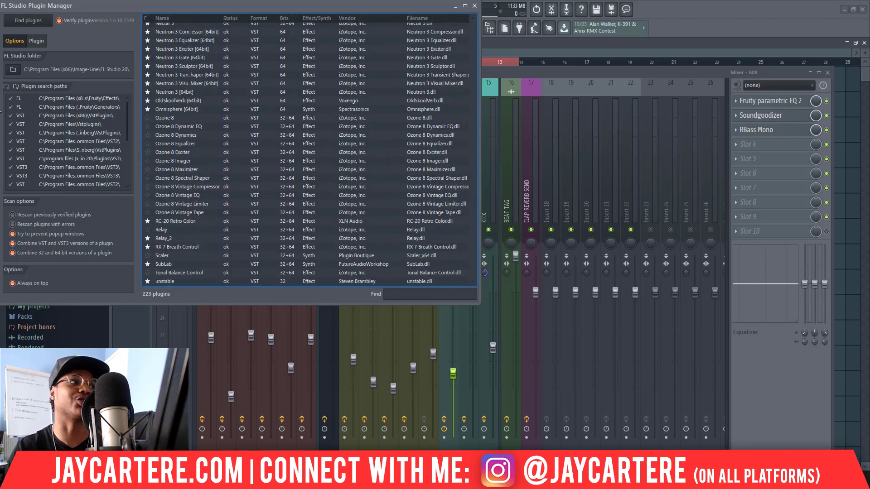
{"action": "scroll", "coordinate": [173, 151], "scroll_direction": "up", "scroll_amount": 6}
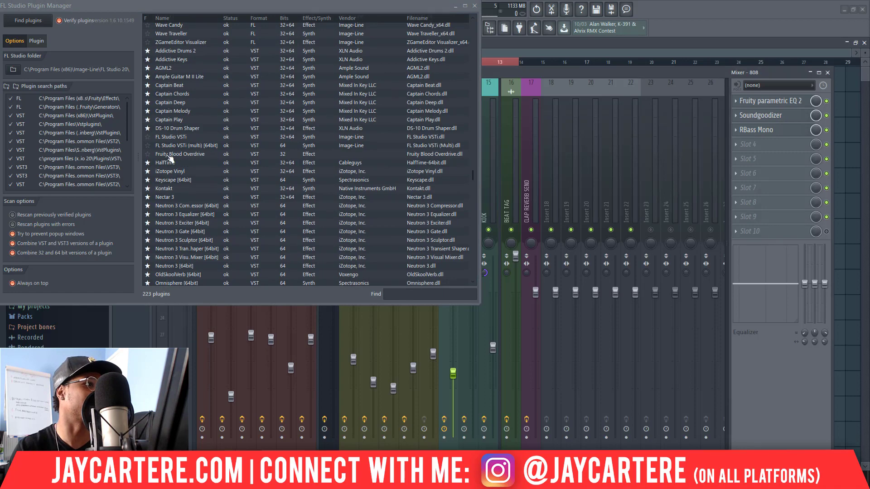
{"action": "scroll", "coordinate": [170, 161], "scroll_direction": "down", "scroll_amount": 6}
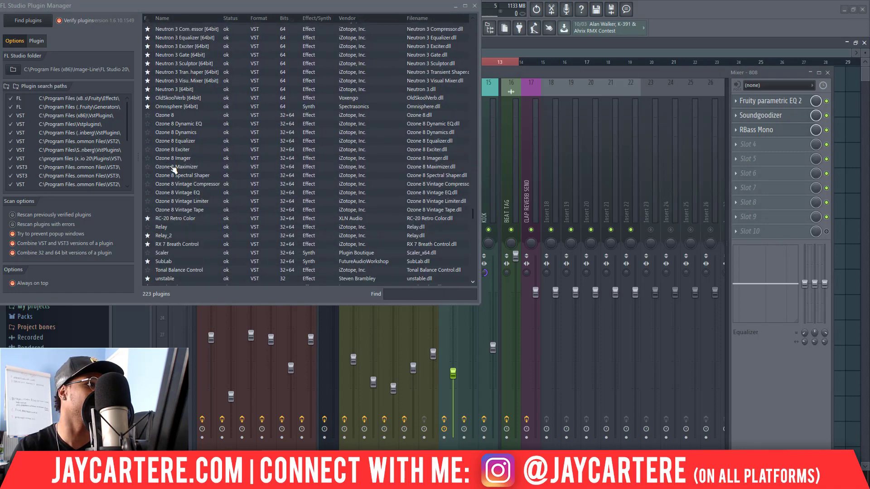
{"action": "scroll", "coordinate": [173, 169], "scroll_direction": "up", "scroll_amount": 15}
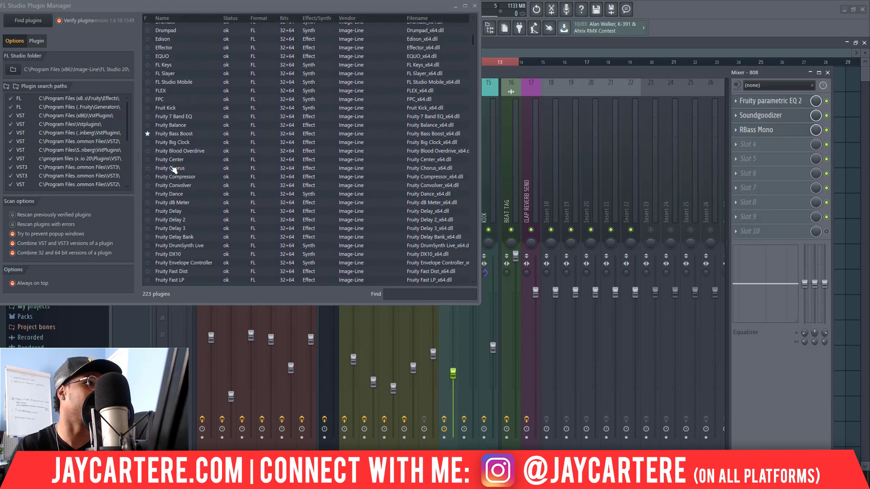
{"action": "scroll", "coordinate": [173, 168], "scroll_direction": "down", "scroll_amount": 15}
Step: Search the plugin list for "kon" and clear the search
{"action": "left_click", "coordinate": [416, 295]}
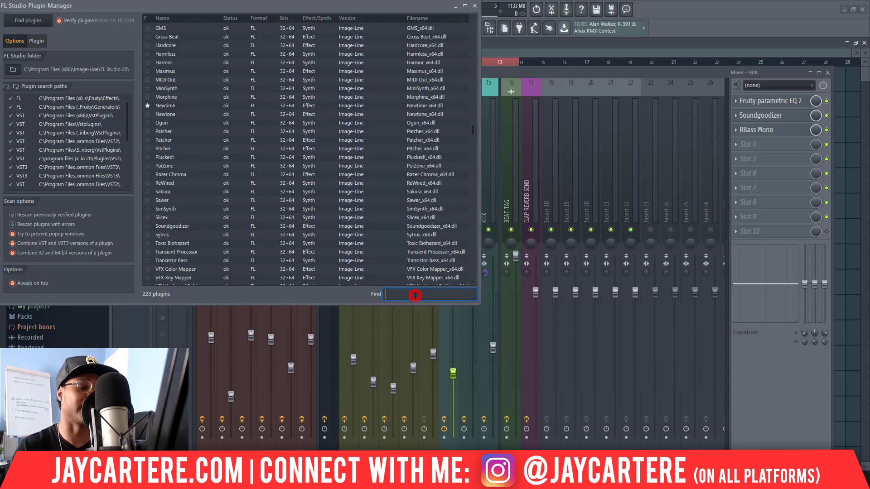
{"action": "type", "text": "kon"}
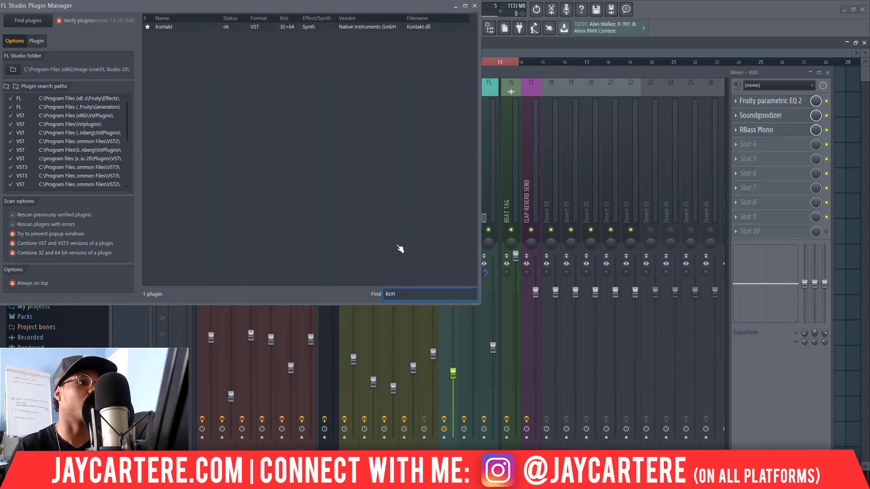
{"action": "double_click", "coordinate": [404, 294]}
{"action": "key", "text": "BackSpace"}
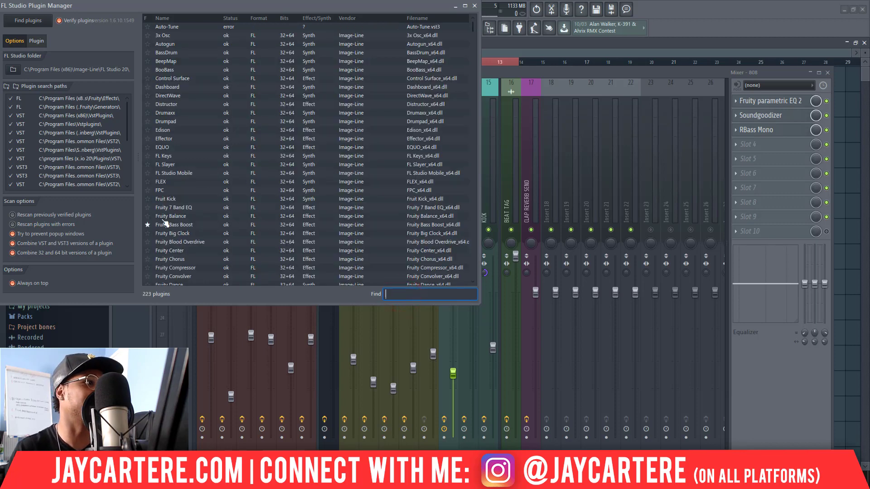
Step: Locate Kontakt in the full plugin list and toggle its favourite mark off and back on
{"action": "scroll", "coordinate": [163, 198], "scroll_direction": "up", "scroll_amount": 1}
{"action": "scroll", "coordinate": [163, 208], "scroll_direction": "down", "scroll_amount": 10}
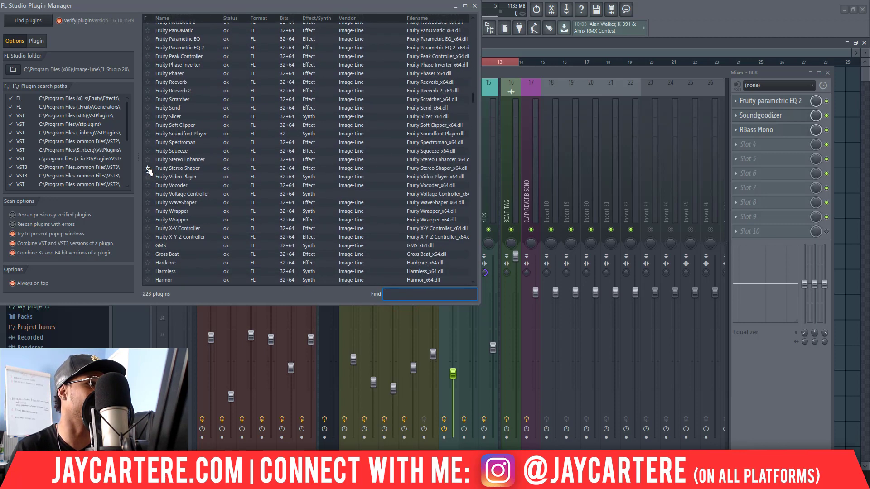
{"action": "scroll", "coordinate": [150, 153], "scroll_direction": "down", "scroll_amount": 2}
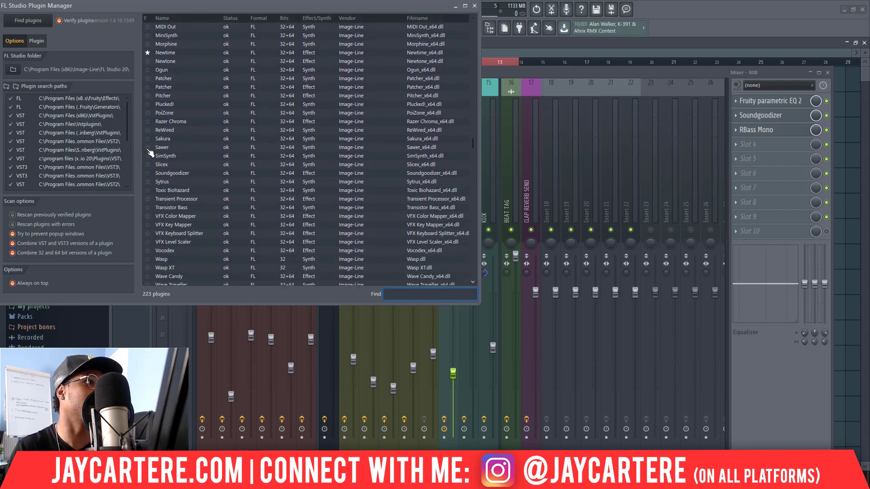
{"action": "scroll", "coordinate": [154, 163], "scroll_direction": "down", "scroll_amount": 12}
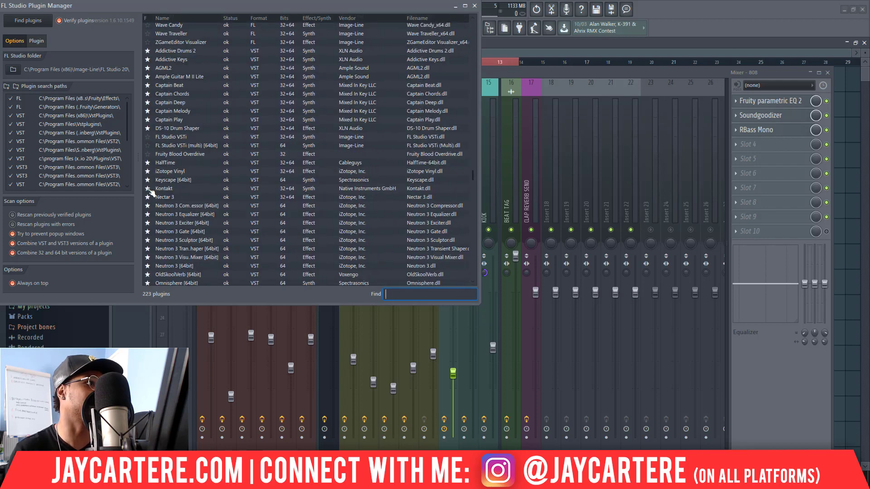
{"action": "left_click", "coordinate": [151, 189]}
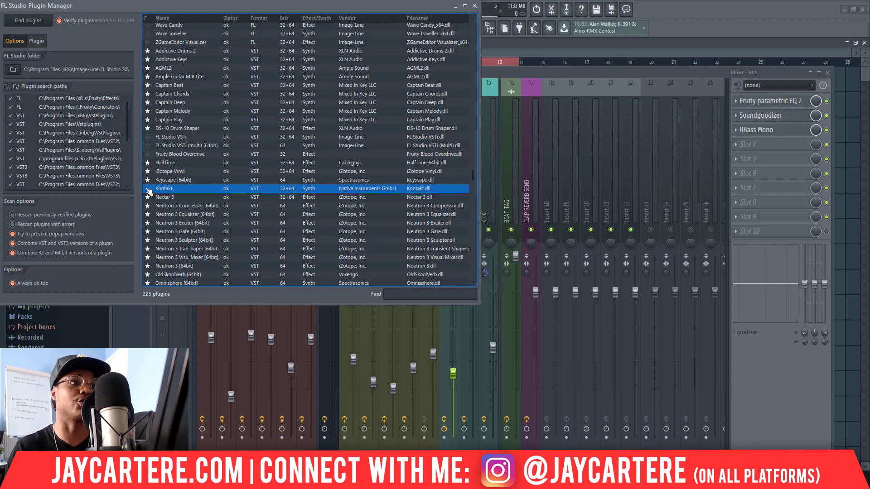
{"action": "left_click", "coordinate": [148, 189]}
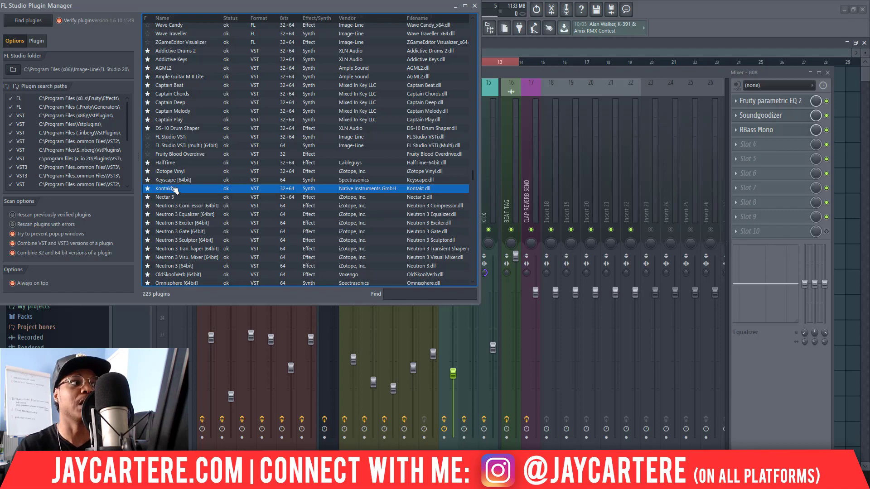
Step: Locate Doubler2 Mono among the Waves plugins and toggle its favourite mark off and back on
{"action": "scroll", "coordinate": [174, 191], "scroll_direction": "down", "scroll_amount": 10}
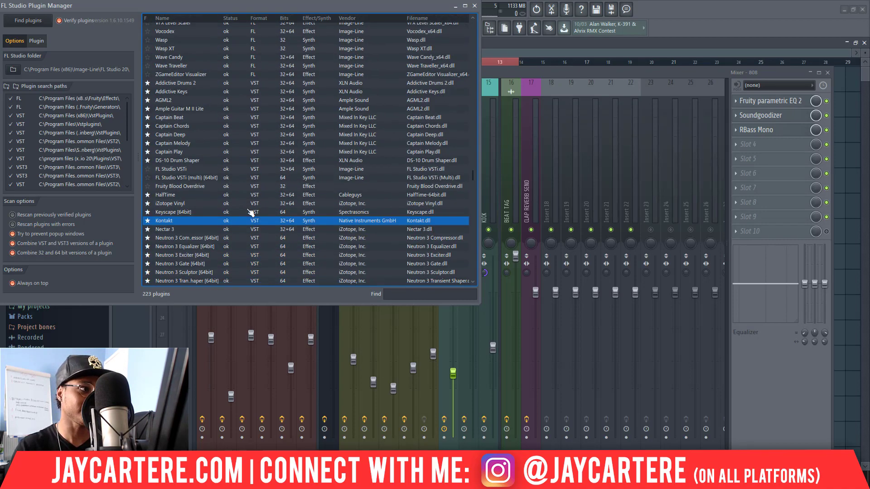
{"action": "scroll", "coordinate": [186, 249], "scroll_direction": "down", "scroll_amount": 9}
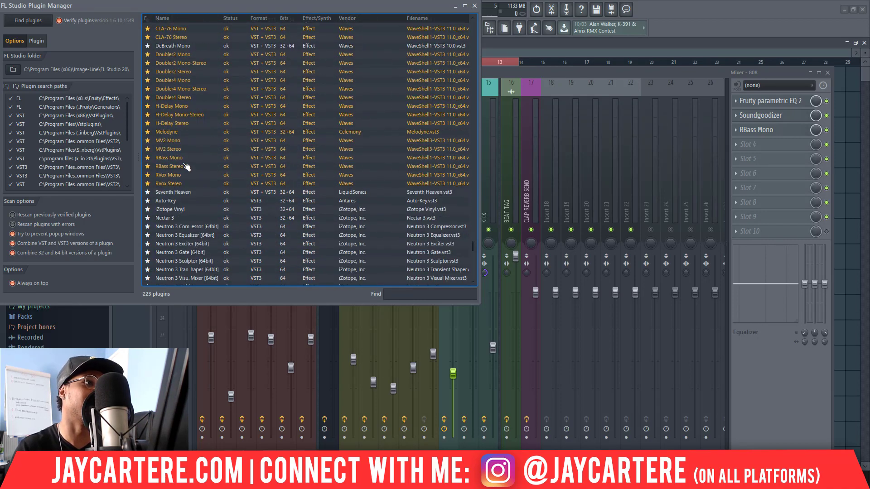
{"action": "scroll", "coordinate": [187, 166], "scroll_direction": "up", "scroll_amount": 3}
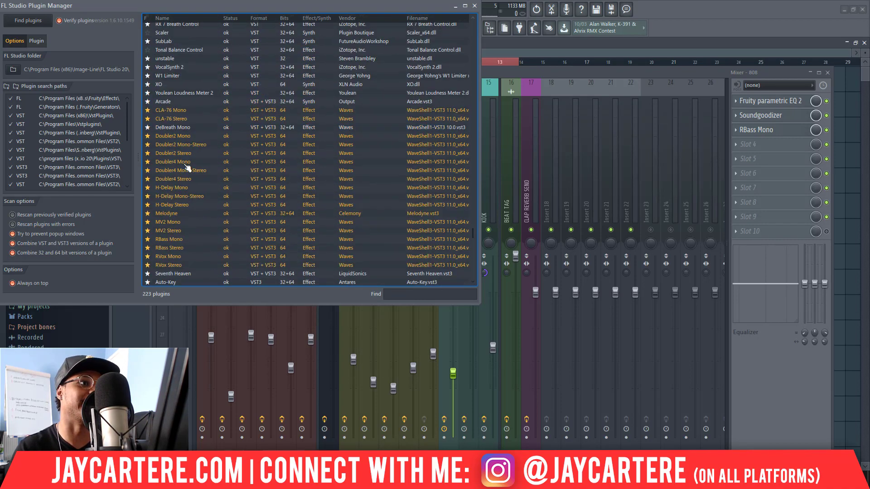
{"action": "left_click", "coordinate": [146, 142]}
{"action": "left_click", "coordinate": [147, 142]}
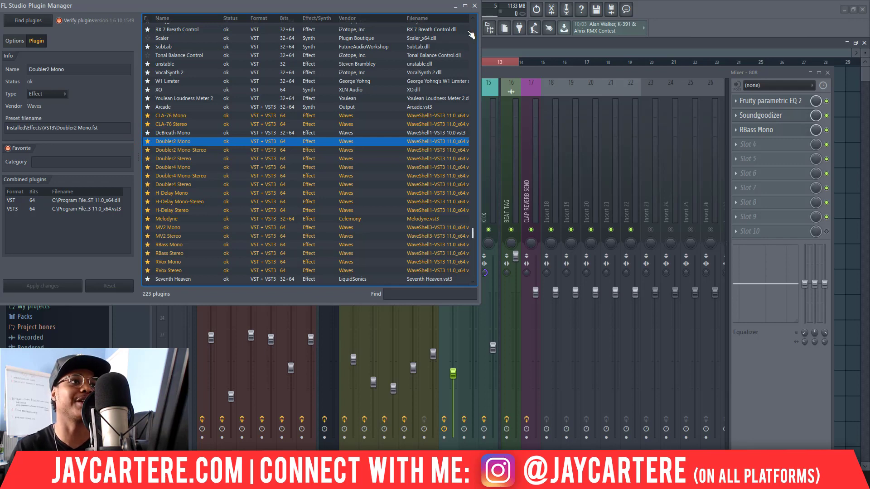
Step: Close the Plugin Manager and locate Kontakt in the channel rack's list of plugins for a new channel
{"action": "left_click", "coordinate": [474, 5]}
{"action": "left_click", "coordinate": [586, 71]}
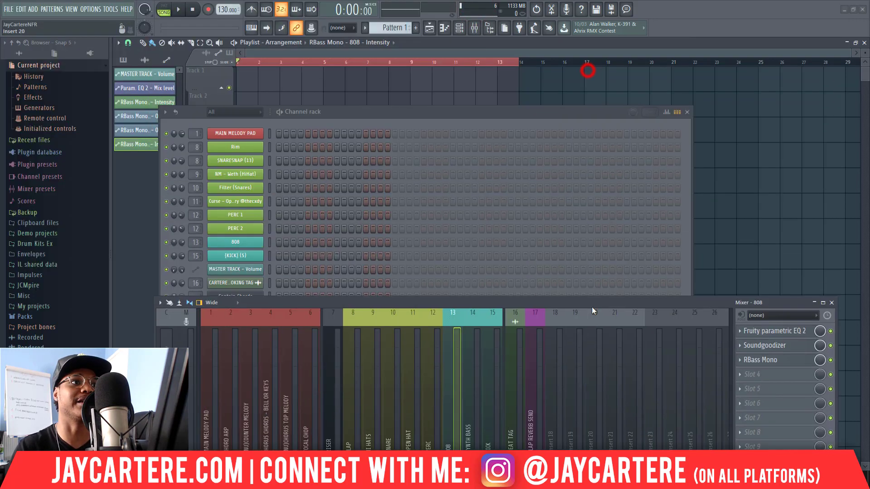
{"action": "left_click", "coordinate": [350, 111]}
{"action": "left_click", "coordinate": [271, 344]}
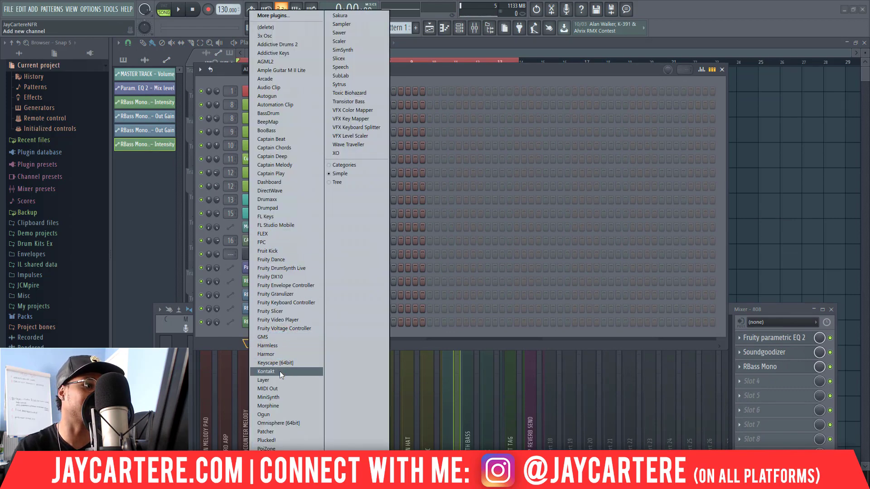
Step: Dismiss the plugin list and clear the Native Access Updater window away from the channel rack
{"action": "left_click", "coordinate": [232, 333]}
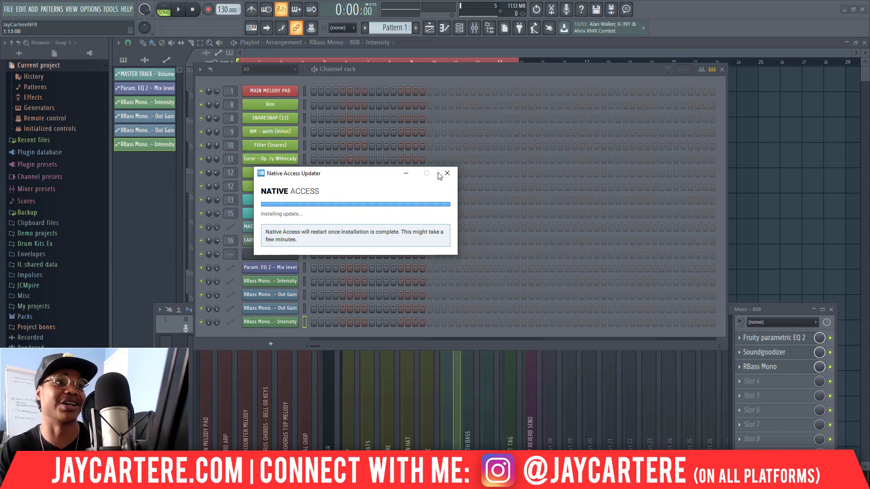
{"action": "left_click_drag", "start_coordinate": [442, 174], "coordinate": [704, 176]}
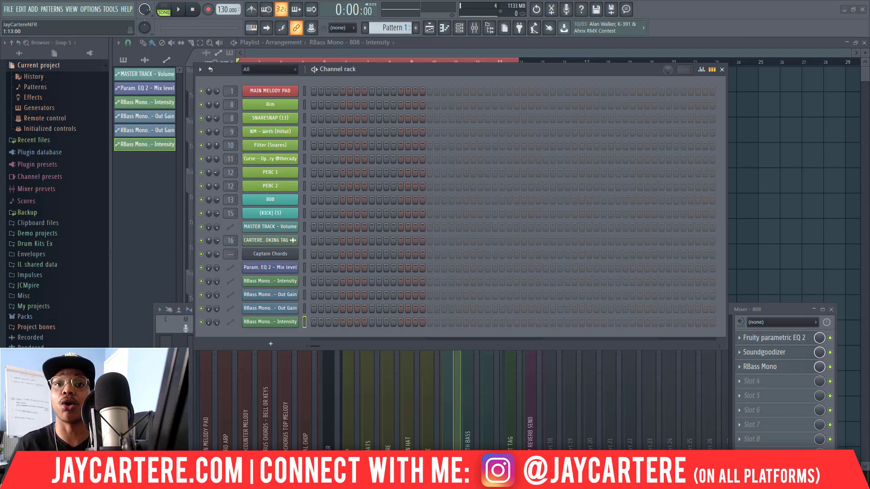
Step: Move the Mixer window up over the channel rack so its tracks and faders are in view
{"action": "left_click_drag", "start_coordinate": [785, 310], "coordinate": [738, 116]}
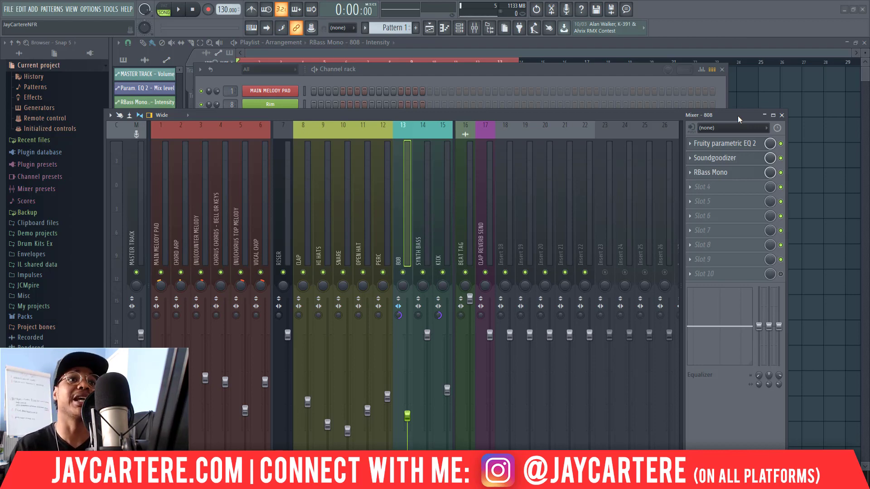
{"action": "left_click_drag", "start_coordinate": [738, 116], "coordinate": [687, 63]}
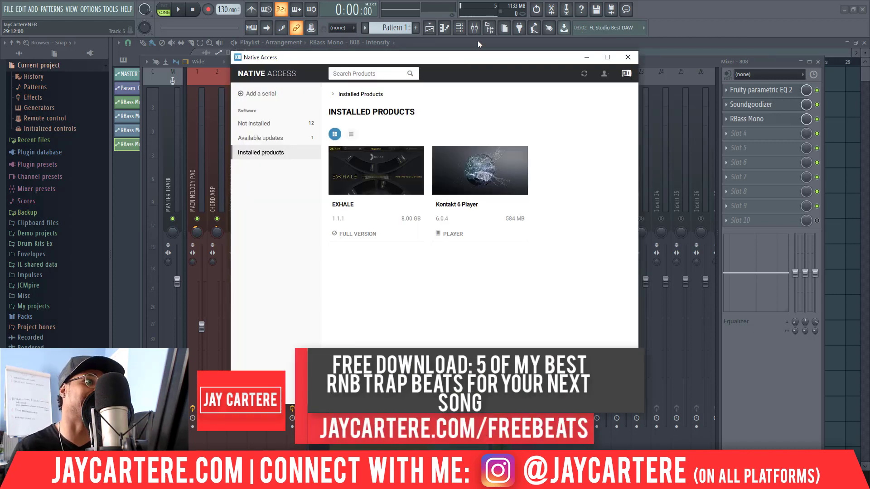
Step: In Native Access, browse the catalogue of products that are not installed and shift the window slightly aside
{"action": "left_click", "coordinate": [254, 123]}
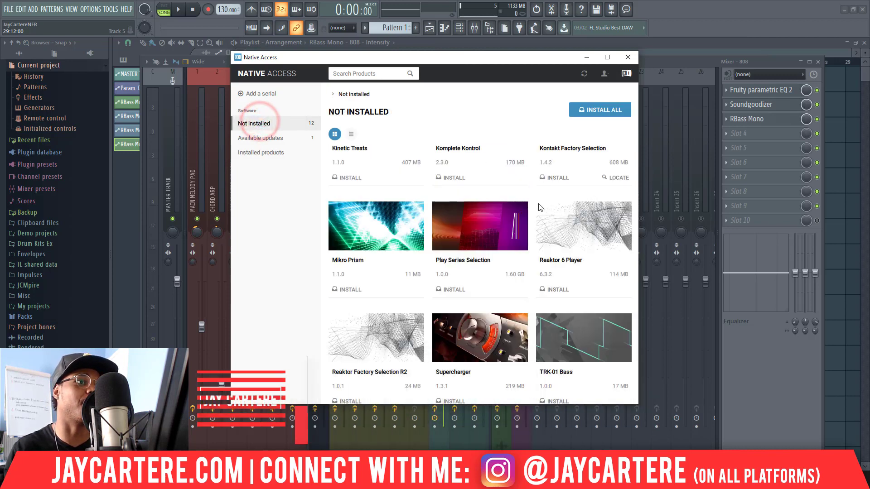
{"action": "scroll", "coordinate": [541, 214], "scroll_direction": "down", "scroll_amount": 1}
{"action": "scroll", "coordinate": [522, 271], "scroll_direction": "up", "scroll_amount": 5}
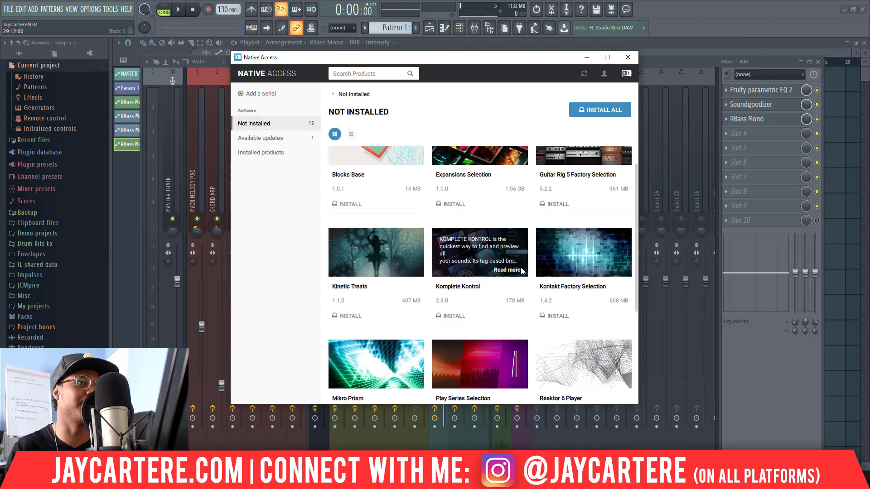
{"action": "scroll", "coordinate": [521, 267], "scroll_direction": "up", "scroll_amount": 1}
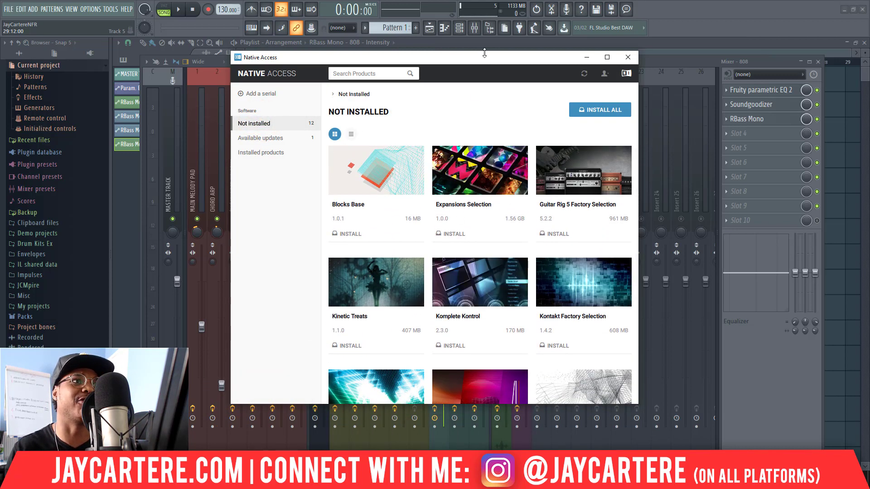
{"action": "mouse_move", "coordinate": [489, 63]}
{"action": "left_mouse_down"}
{"action": "mouse_move", "coordinate": [463, 62]}
{"action": "mouse_move", "coordinate": [504, 62]}
{"action": "left_mouse_up"}
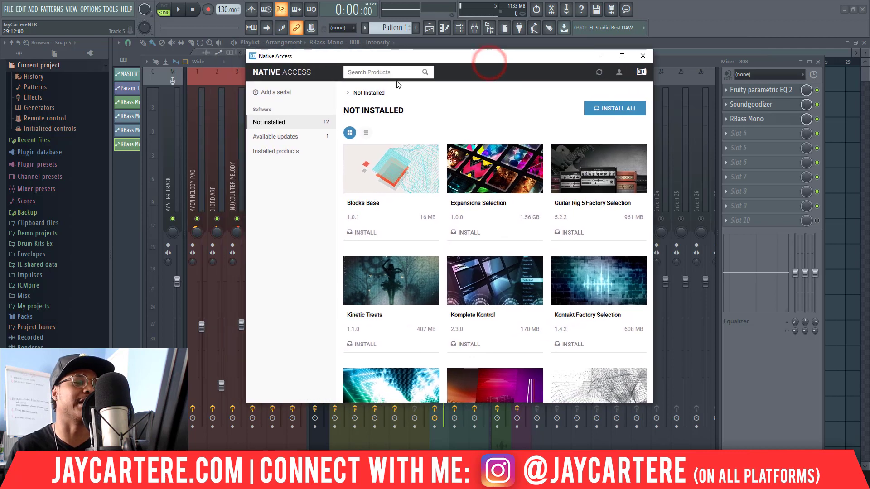
Step: Review the installed products in Native Access, and look through the whole list of not installed products again
{"action": "left_click", "coordinate": [299, 153]}
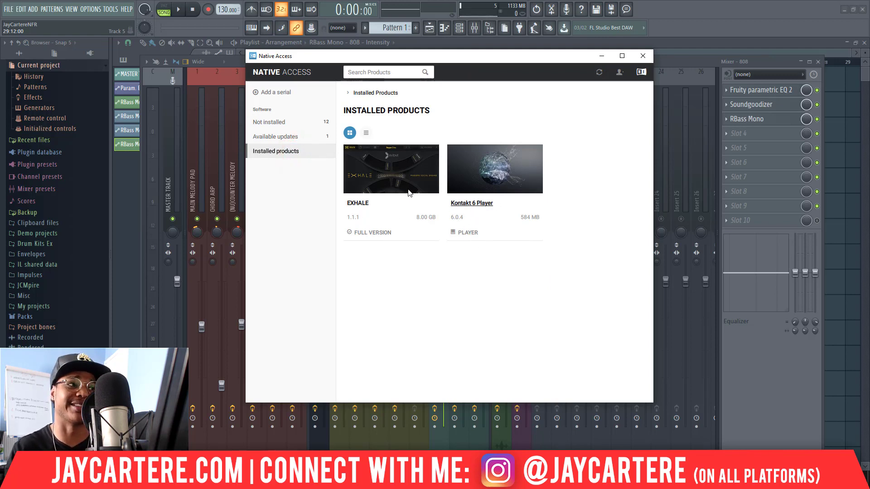
{"action": "left_click", "coordinate": [286, 122]}
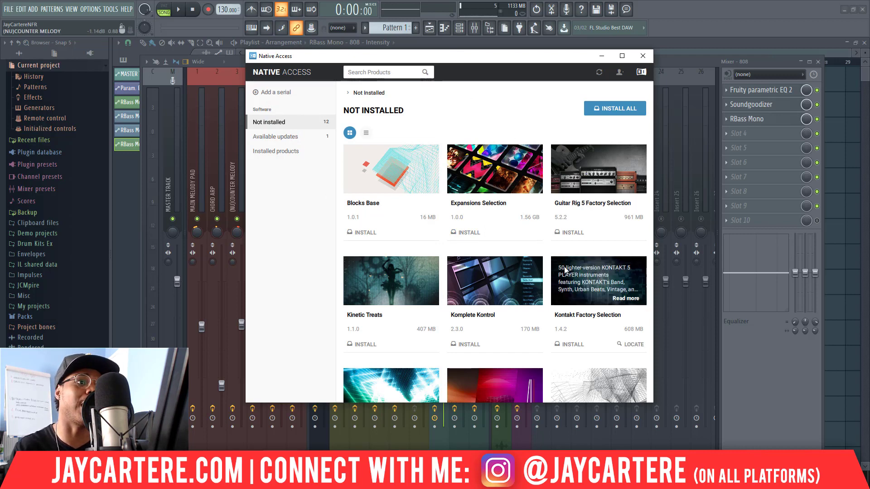
{"action": "scroll", "coordinate": [568, 269], "scroll_direction": "down", "scroll_amount": 5}
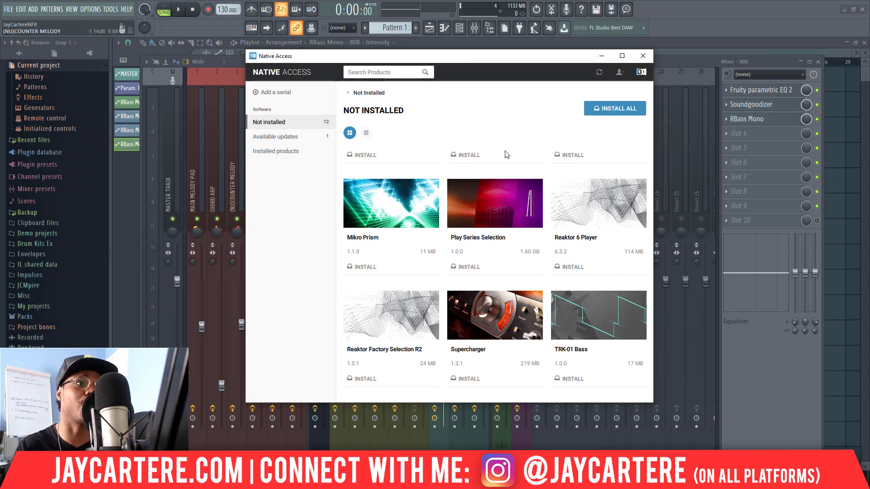
{"action": "scroll", "coordinate": [508, 198], "scroll_direction": "up", "scroll_amount": 5}
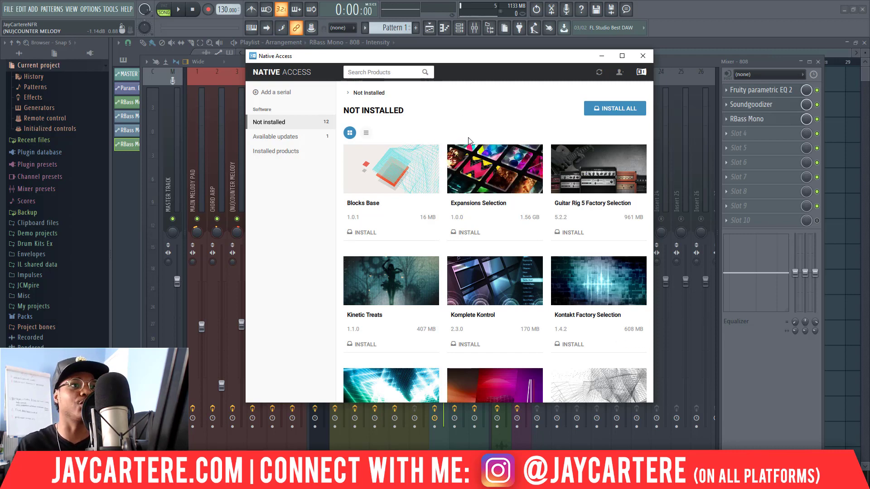
{"action": "mouse_move", "coordinate": [504, 157]}
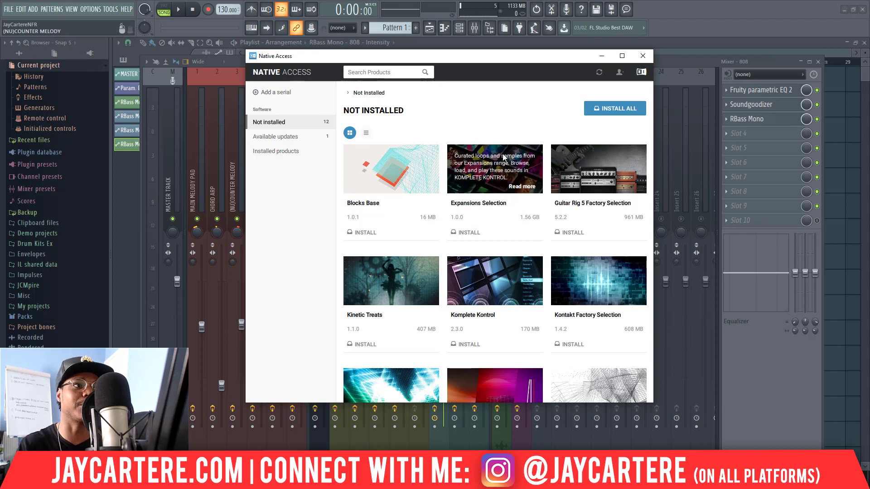